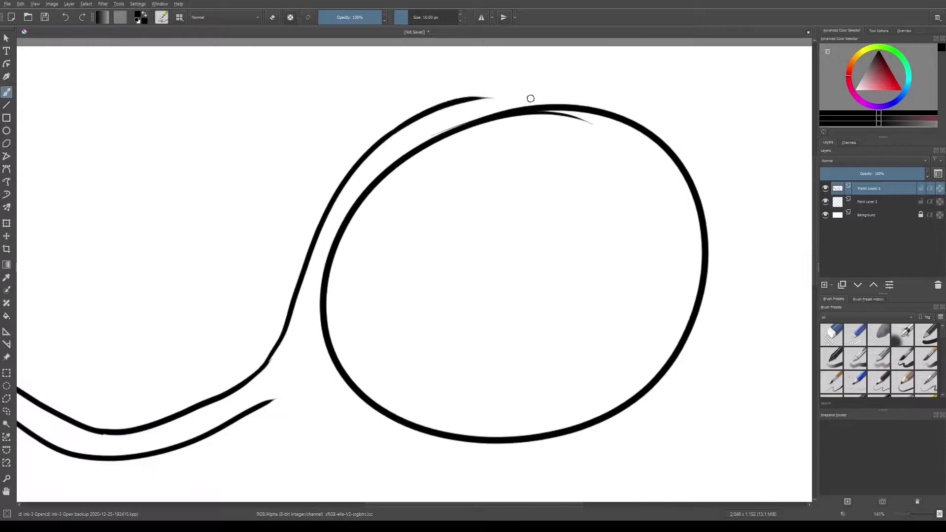
# - Ink the band's lower edge along the underside of the large oval, ending in a rounded tip beside it
pyautogui.scroll(2, 375, 132)
pyautogui.scroll(-2, 407, 136)
pyautogui.moveTo(285, 325); pyautogui.dragTo(377, 209)
pyautogui.moveTo(291, 373)
pyautogui.mouseDown()
pyautogui.moveTo(355, 353)
pyautogui.moveTo(473, 345)
pyautogui.mouseUp()
pyautogui.scroll(2, 359, 323)
pyautogui.scroll(-2, 282, 349)
pyautogui.scroll(1, 281, 349)
pyautogui.scroll(1, 580, 169)
pyautogui.moveTo(83, 312)
pyautogui.mouseDown()
pyautogui.moveTo(342, 372)
pyautogui.moveTo(313, 378)
pyautogui.moveTo(474, 343)
pyautogui.mouseUp()
pyautogui.hotkey('ctrl', 'z')
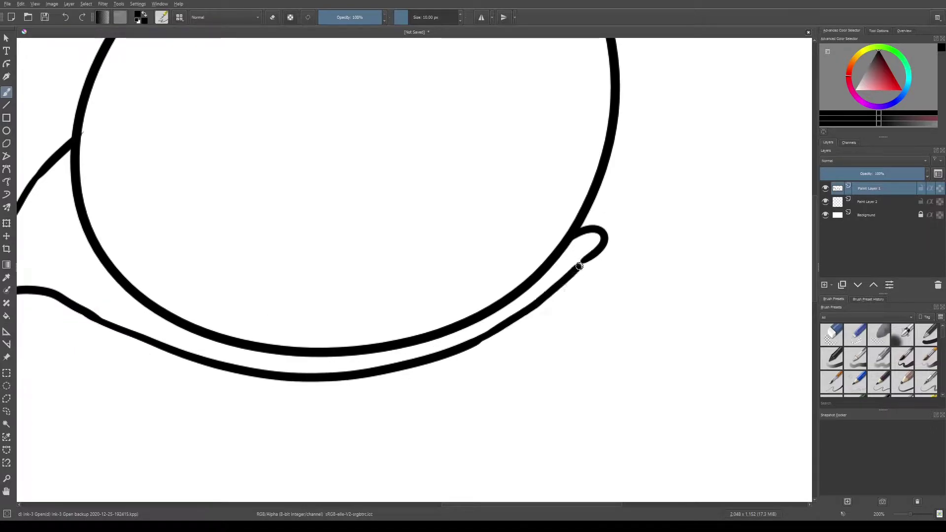
# - Draw a second oval behind the large one and arch the top of the head over the gap between them
pyautogui.scroll(-2, 563, 281)
pyautogui.scroll(-1, 563, 281)
pyautogui.scroll(3, 657, 270)
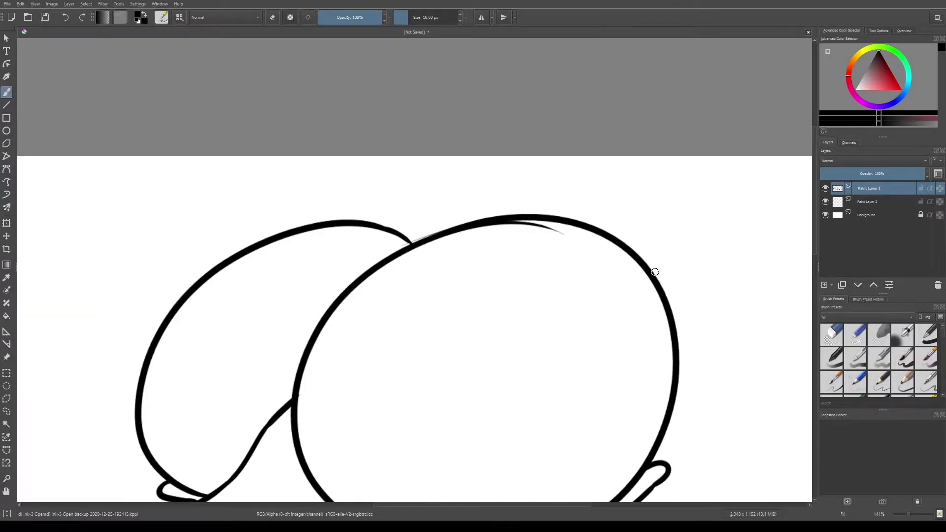
pyautogui.moveTo(674, 289); pyautogui.dragTo(665, 265)
pyautogui.moveTo(665, 265); pyautogui.dragTo(448, 217)
pyautogui.hotkey('ctrl', 'z')
pyautogui.moveTo(406, 242)
pyautogui.mouseDown()
pyautogui.moveTo(441, 219)
pyautogui.moveTo(420, 230)
pyautogui.moveTo(641, 241)
pyautogui.mouseUp()
pyautogui.hotkey('ctrl', 'z')
pyautogui.moveTo(328, 218); pyautogui.dragTo(519, 210)
pyautogui.scroll(-5, 497, 301)
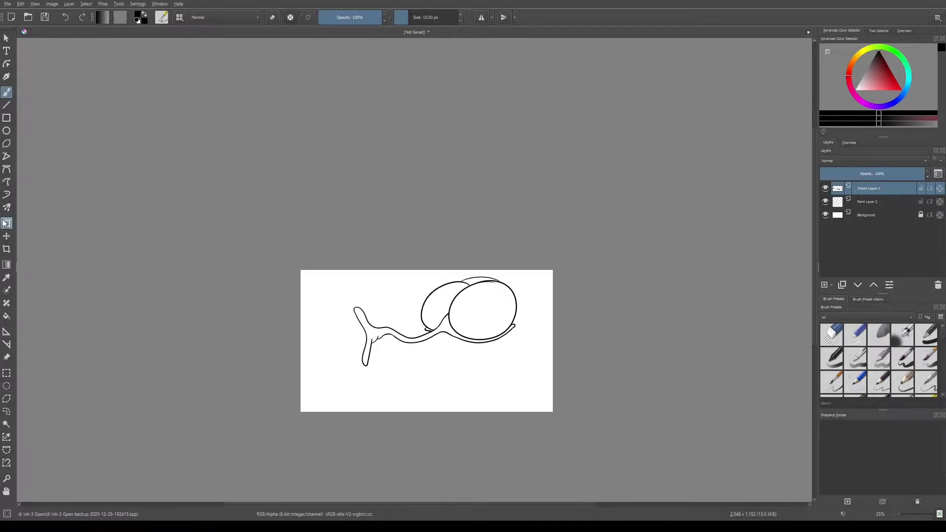
# - Draw a two-lobed tuft and short hair strokes on top of the head
pyautogui.scroll(4, 509, 333)
pyautogui.scroll(3, 508, 322)
pyautogui.scroll(-2, 447, 243)
pyautogui.moveTo(226, 167)
pyautogui.mouseDown()
pyautogui.moveTo(236, 175)
pyautogui.moveTo(355, 129)
pyautogui.mouseUp()
pyautogui.scroll(-1, 321, 162)
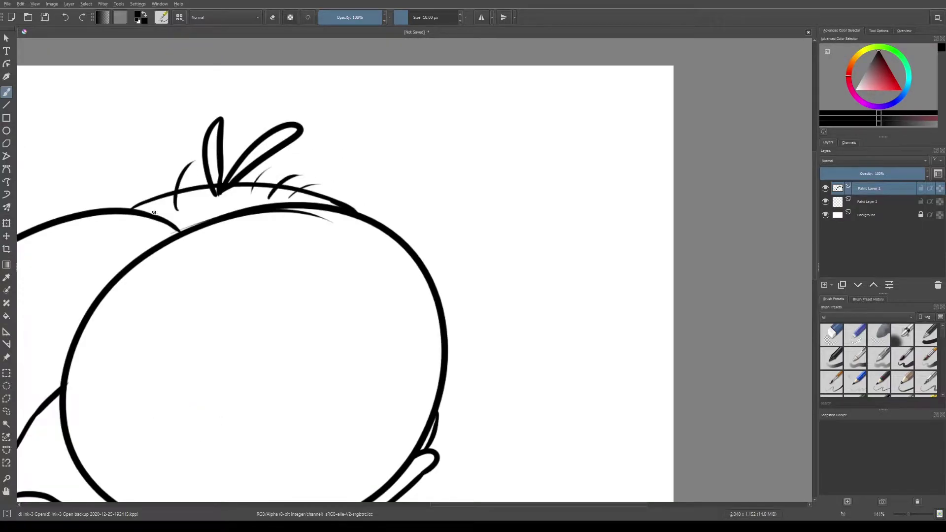
pyautogui.scroll(-3, 364, 311)
pyautogui.scroll(2, 540, 287)
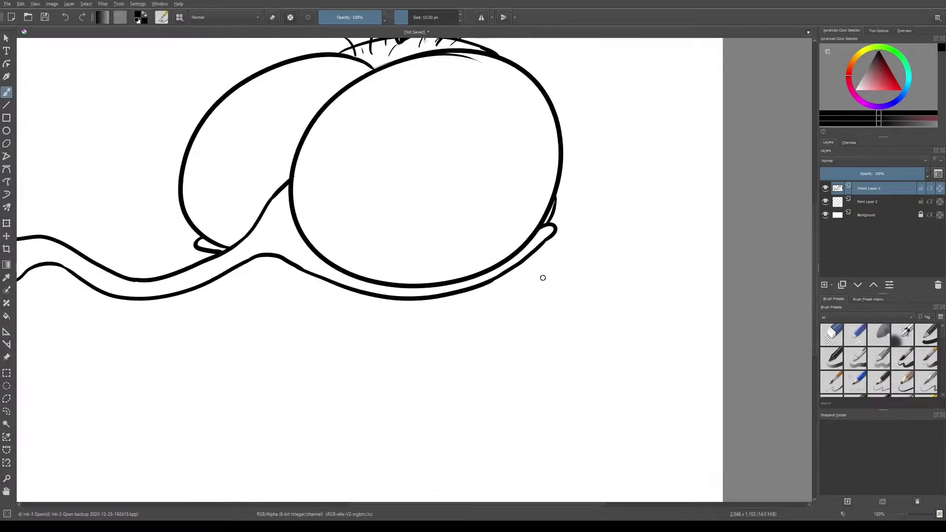
# - Try several rounded body outlines hanging below the band and undo them
pyautogui.hotkey('ctrl', 'shift', 'z')
pyautogui.hotkey('ctrl', 'z')
pyautogui.hotkey('ctrl', 'shift', 'z')
pyautogui.hotkey('ctrl', 'z')
pyautogui.hotkey('ctrl', 'shift', 'z')
pyautogui.scroll(-2, 528, 306)
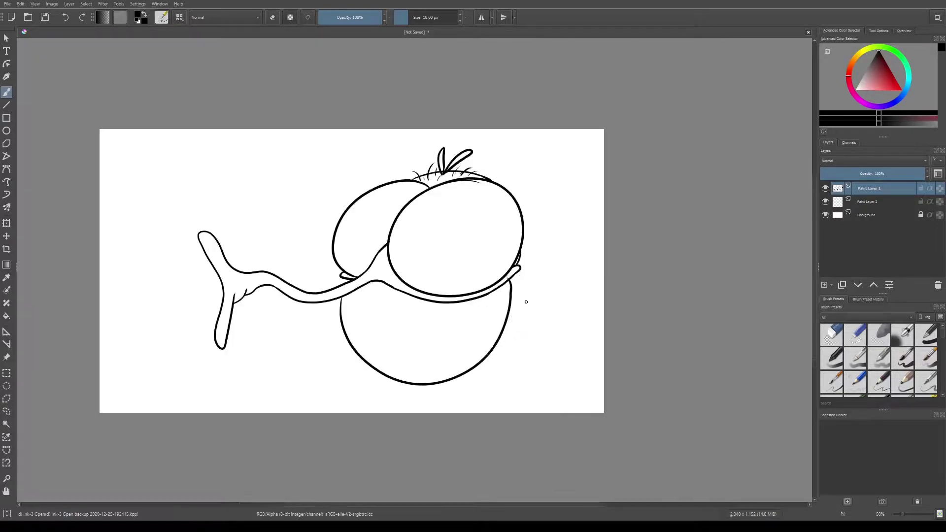
pyautogui.scroll(3, 202, 262)
pyautogui.hotkey('ctrl', 'z')
pyautogui.hotkey('ctrl', 'shift', 'z')
pyautogui.scroll(-1, 365, 274)
pyautogui.hotkey('ctrl', 'z')
pyautogui.hotkey('ctrl', 'shift', 'z')
pyautogui.hotkey('ctrl', 'z')
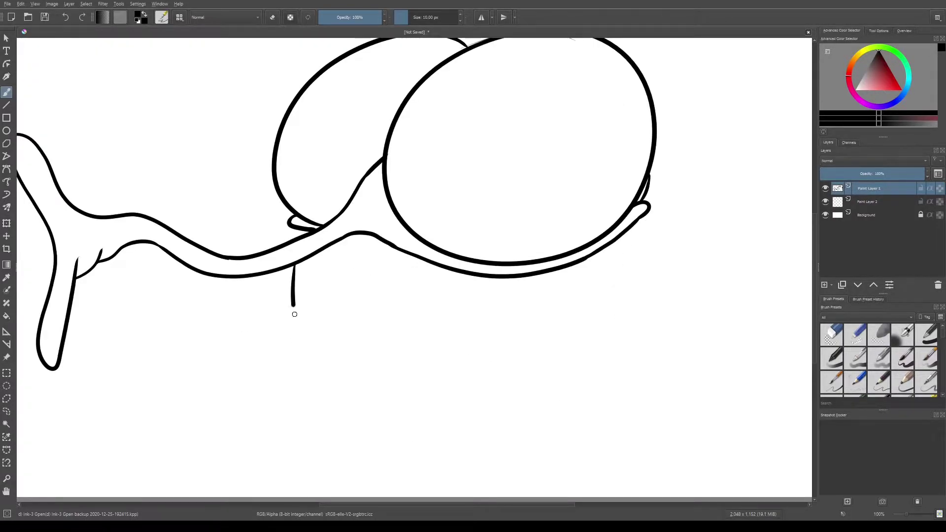
pyautogui.hotkey('ctrl', 'shift', 'z')
pyautogui.hotkey('ctrl', 'z')
# - Draw a wide bowl-shaped body outline from the band's underside around to its rounded tip
pyautogui.scroll(2, 639, 220)
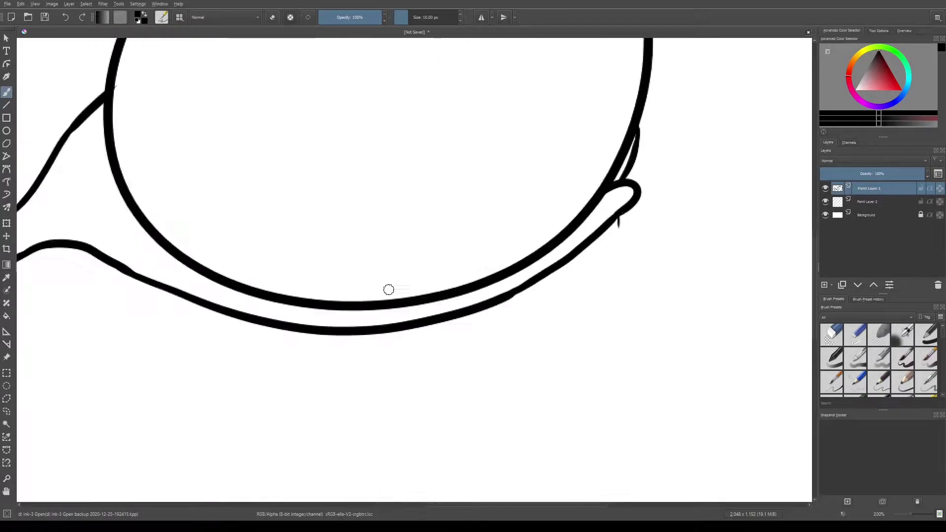
pyautogui.scroll(-1, 619, 211)
pyautogui.hotkey('ctrl', 'shift', 'z')
pyautogui.hotkey('ctrl', 'z')
pyautogui.hotkey('ctrl', 'shift', 'z')
pyautogui.scroll(-1, 597, 195)
pyautogui.scroll(1, 441, 336)
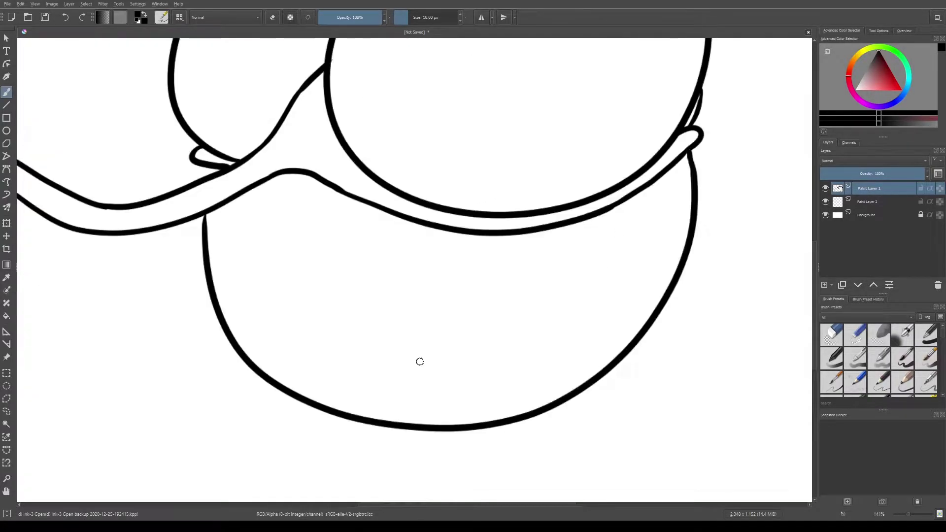
pyautogui.hotkey('ctrl', 'z')
pyautogui.moveTo(384, 435); pyautogui.dragTo(664, 386)
# - Try sketching a collared jacket outline over the body on the line-art layer and undo the strokes
pyautogui.scroll(-2, 554, 296)
pyautogui.scroll(1, 553, 296)
pyautogui.moveTo(497, 234); pyautogui.dragTo(449, 321)
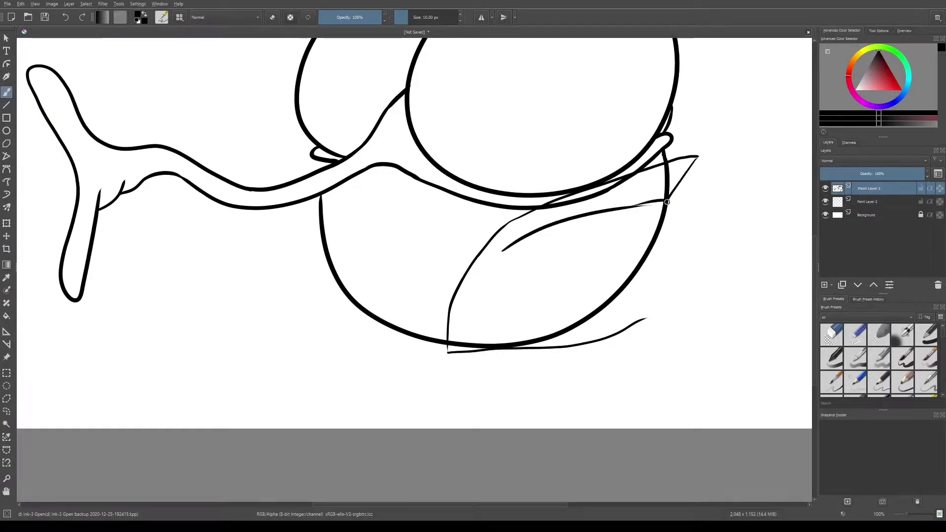
pyautogui.hotkey('ctrl', 'z')
pyautogui.hotkey('ctrl', 'z')
pyautogui.hotkey('ctrl', 'z')
pyautogui.hotkey('ctrl', 'z')
# - Switch to the paint layer beneath Paint Layer 1 and sketch the jacket's front edge and pointed collar
pyautogui.press('pagedown')
pyautogui.scroll(1, 505, 282)
pyautogui.moveTo(436, 224); pyautogui.dragTo(424, 392)
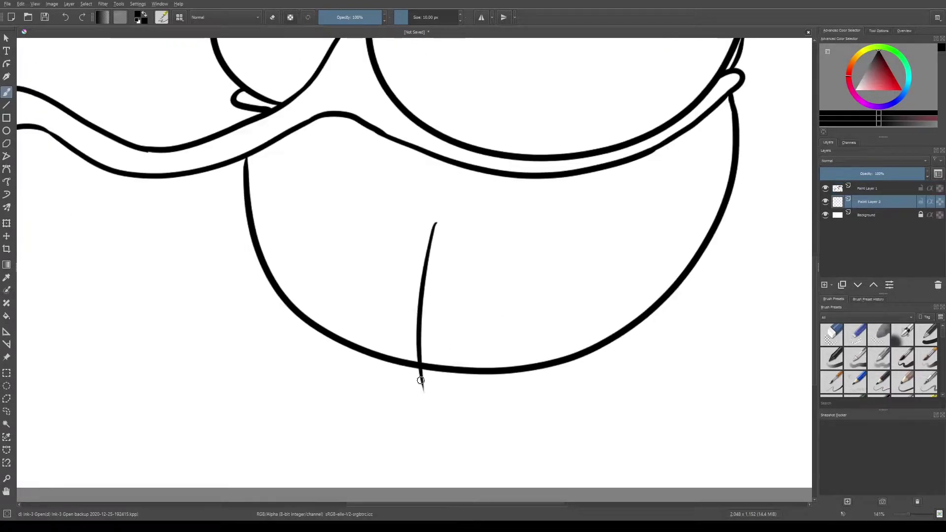
pyautogui.moveTo(435, 223)
pyautogui.mouseDown()
pyautogui.moveTo(783, 95)
pyautogui.moveTo(743, 155)
pyautogui.mouseUp()
pyautogui.moveTo(743, 155)
pyautogui.mouseDown()
pyautogui.moveTo(489, 220)
pyautogui.moveTo(511, 205)
pyautogui.mouseUp()
pyautogui.hotkey('ctrl', 'z')
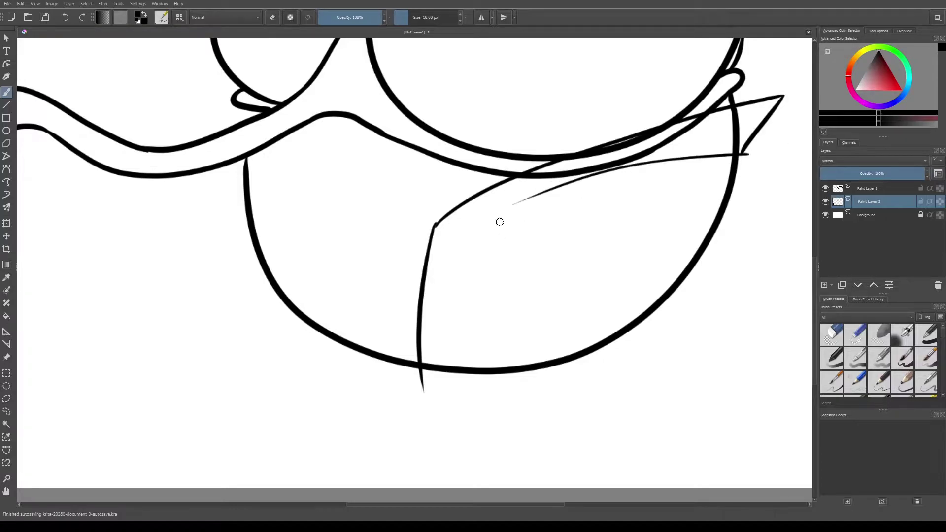
# - Try closing the jacket sketch with a slanted side and a bottom hem, and undo the sketch
pyautogui.scroll(-1, 537, 165)
pyautogui.moveTo(538, 164); pyautogui.dragTo(534, 192)
pyautogui.hotkey('ctrl', 'z')
pyautogui.scroll(2, 330, 328)
pyautogui.moveTo(510, 272); pyautogui.dragTo(460, 297)
pyautogui.hotkey('ctrl', 'z')
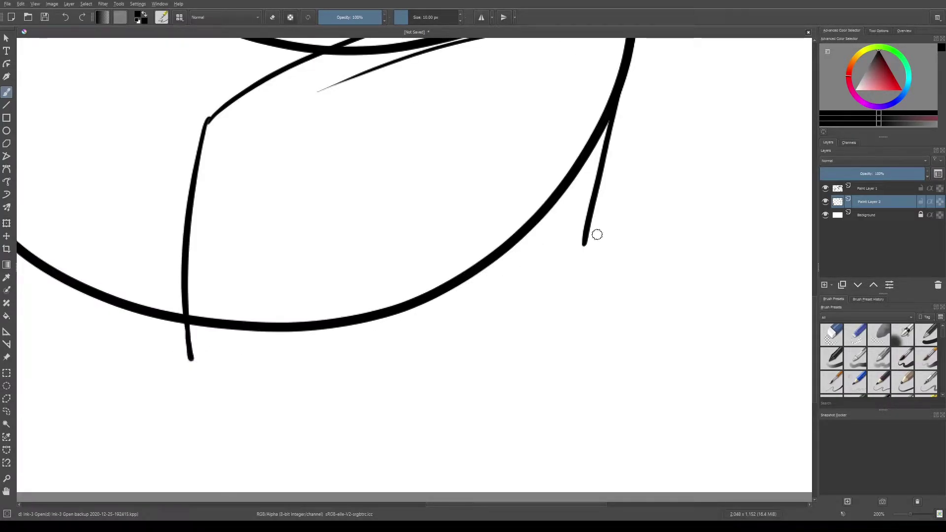
pyautogui.moveTo(580, 245); pyautogui.dragTo(167, 350)
pyautogui.scroll(1, 168, 350)
pyautogui.scroll(-2, 320, 288)
pyautogui.press('e')
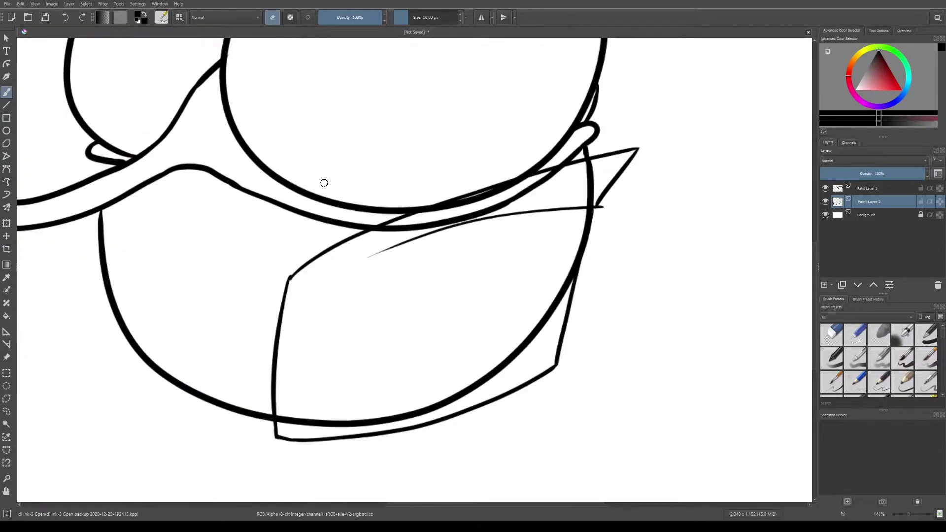
pyautogui.hotkey('ctrl', 'z')
pyautogui.hotkey('ctrl', 'z')
pyautogui.hotkey('ctrl', 'z')
# - Draw a curved zip line down the body and a round-headed, box-shaped zipper pull at its upper end
pyautogui.moveTo(201, 238); pyautogui.dragTo(203, 409)
pyautogui.scroll(2, 198, 241)
pyautogui.moveTo(198, 241)
pyautogui.mouseDown()
pyautogui.moveTo(147, 306)
pyautogui.moveTo(213, 278)
pyautogui.mouseUp()
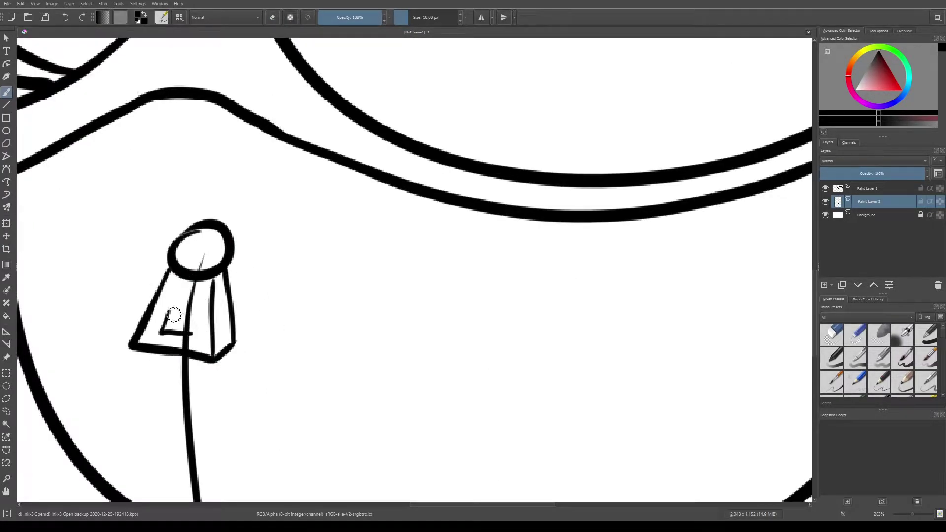
# - Add two small rectangles to the zipper pull and erase the zip line running through it
pyautogui.scroll(4, 197, 296)
pyautogui.press('e')
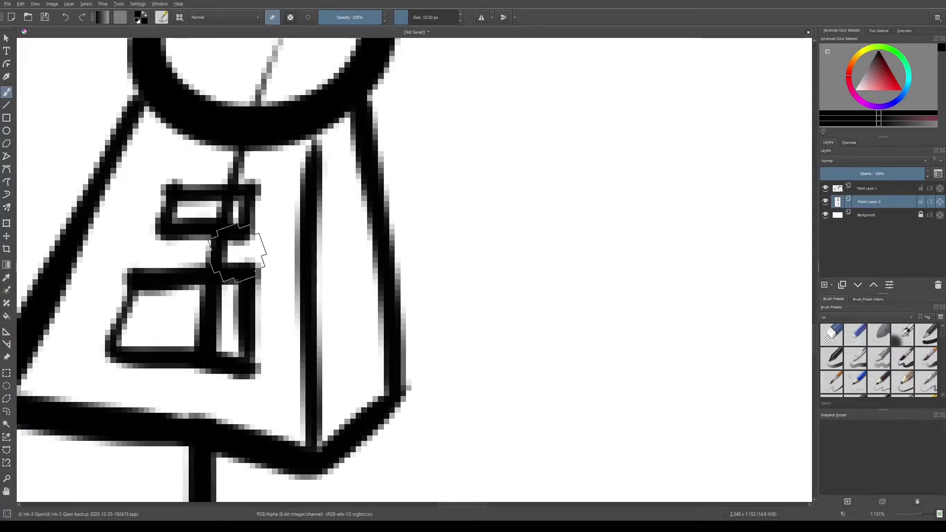
pyautogui.scroll(2, 222, 235)
pyautogui.moveTo(252, 170); pyautogui.dragTo(274, 104)
pyautogui.scroll(-4, 221, 235)
pyautogui.press('e')
# - Draw the collar's upper edge from the zipper pull, under the large oval and out past the band's rounded tip
pyautogui.moveTo(279, 253); pyautogui.dragTo(295, 228)
pyautogui.scroll(-2, 296, 232)
pyautogui.scroll(3, 296, 315)
pyautogui.moveTo(240, 215); pyautogui.dragTo(352, 164)
pyautogui.scroll(-5, 357, 287)
pyautogui.scroll(4, 357, 288)
pyautogui.moveTo(229, 182); pyautogui.dragTo(404, 132)
pyautogui.moveTo(492, 101); pyautogui.dragTo(530, 148)
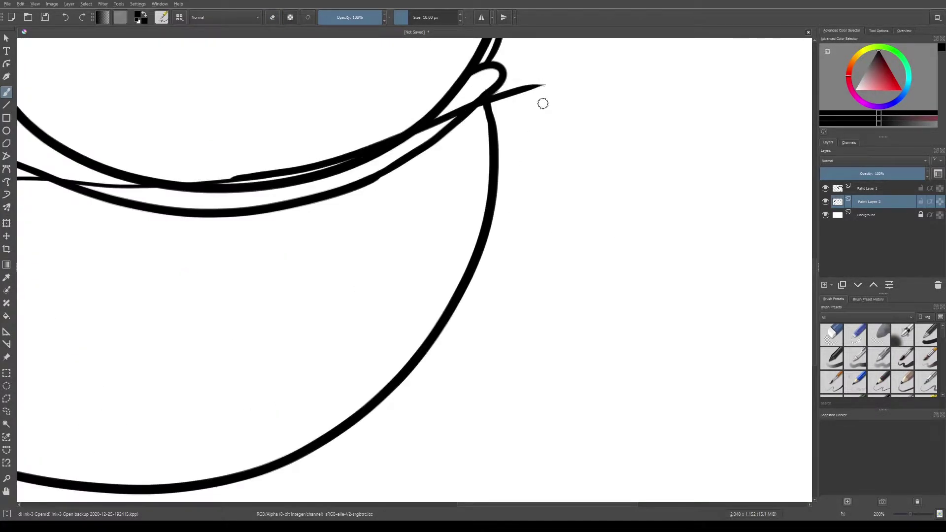
# - Close the collar's pointed right end and draw its lower edge between there and the zipper pull
pyautogui.scroll(-2, 394, 227)
pyautogui.moveTo(500, 197); pyautogui.dragTo(344, 219)
pyautogui.scroll(2, 427, 219)
pyautogui.moveTo(246, 213); pyautogui.dragTo(70, 228)
pyautogui.hotkey('ctrl', 'z')
pyautogui.moveTo(355, 247); pyautogui.dragTo(79, 219)
pyautogui.scroll(2, 79, 220)
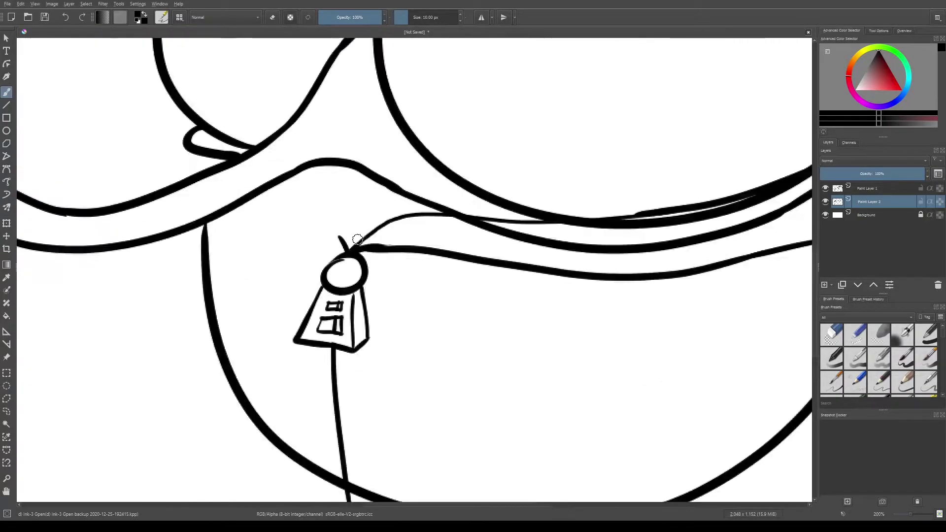
# - Draw the left collar flap with its pointed tip behind the band and its lower edge toward the zipper pull
pyautogui.scroll(-1, 79, 193)
pyautogui.moveTo(166, 130); pyautogui.dragTo(74, 165)
pyautogui.moveTo(156, 213); pyautogui.dragTo(324, 260)
# - Draw the jacket's bottom hem from the zip line and its slanted right side up to the collar
pyautogui.scroll(-2, 324, 260)
pyautogui.moveTo(353, 394); pyautogui.dragTo(626, 358)
pyautogui.hotkey('ctrl', 'z')
pyautogui.moveTo(463, 415)
pyautogui.mouseDown()
pyautogui.moveTo(648, 341)
pyautogui.moveTo(659, 292)
pyautogui.moveTo(675, 319)
pyautogui.moveTo(717, 222)
pyautogui.mouseUp()
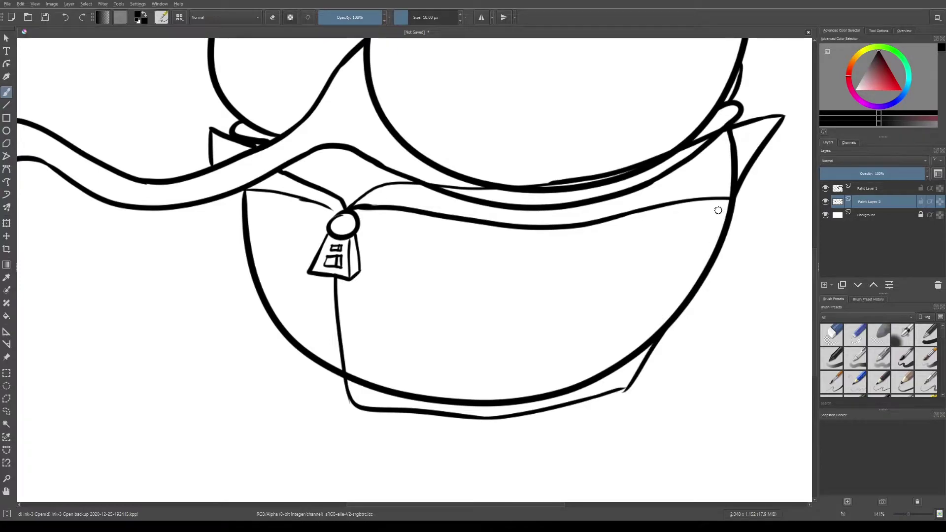
pyautogui.moveTo(668, 315); pyautogui.dragTo(729, 200)
pyautogui.hotkey('ctrl', 'z')
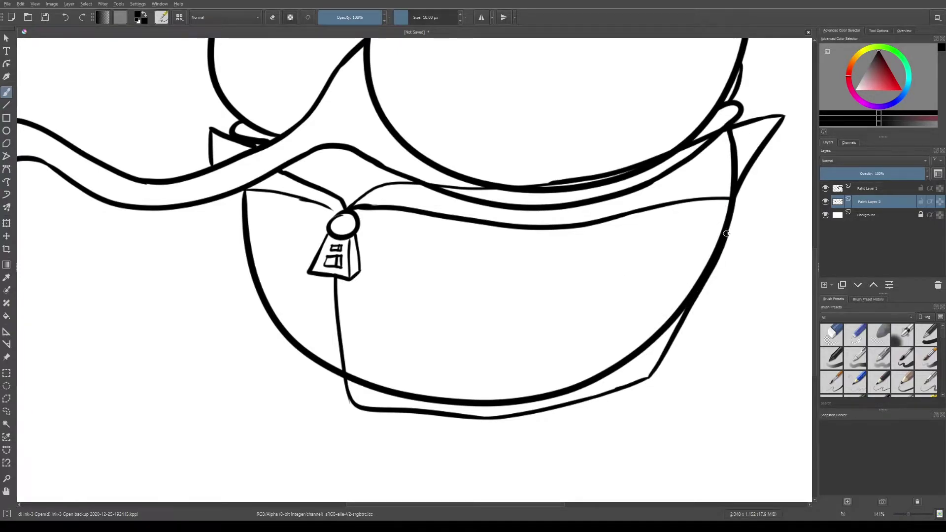
# - Draw the jacket's left side outside the body and bring it around to the zip line's lower end
pyautogui.moveTo(223, 197)
pyautogui.mouseDown()
pyautogui.moveTo(250, 328)
pyautogui.moveTo(349, 401)
pyautogui.moveTo(253, 340)
pyautogui.mouseUp()
pyautogui.hotkey('ctrl', 'z')
pyautogui.moveTo(738, 278); pyautogui.dragTo(517, 309)
# - Erase the body outline and band lines covered by the jacket on Paint Layer 1 with the 50 px Eraser Circle
pyautogui.press('pageup')
pyautogui.press('e')
pyautogui.moveTo(427, 376); pyautogui.dragTo(136, 400)
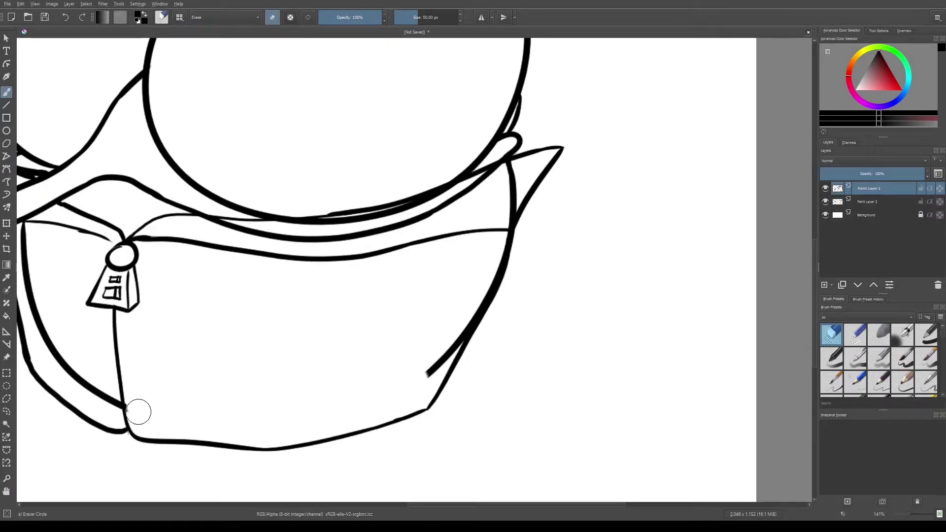
pyautogui.moveTo(506, 212)
pyautogui.mouseDown()
pyautogui.moveTo(298, 239)
pyautogui.moveTo(346, 238)
pyautogui.mouseUp()
pyautogui.press('1')
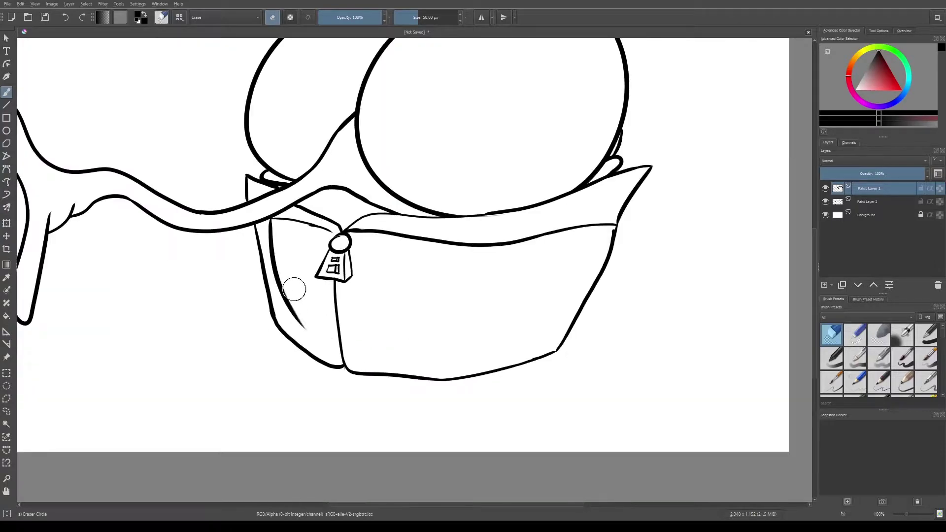
pyautogui.press('-')
# - Select the jacket's layer and switch back to the 10 px inking brush
pyautogui.click(889, 204)
pyautogui.scroll(3, 623, 232)
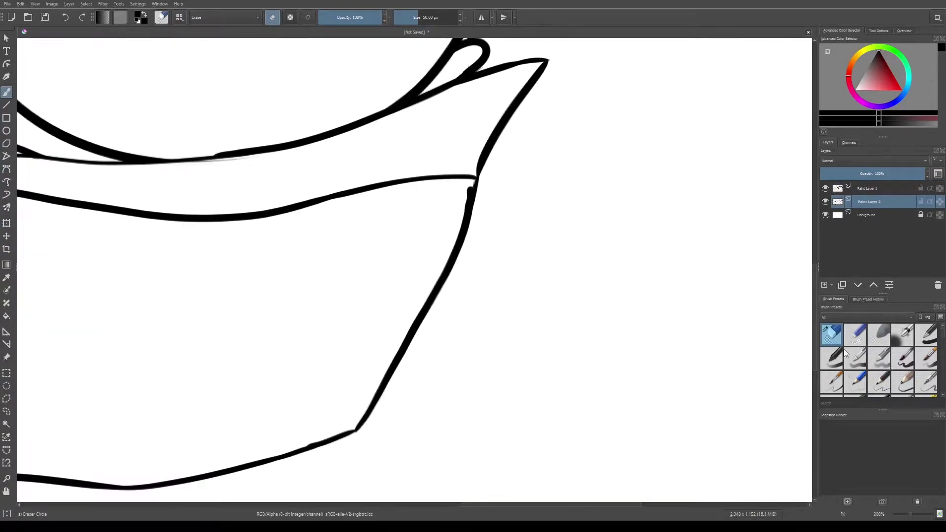
pyautogui.press('e')
# - Try redrawing the left collar flap higher and erasing its old lines, and undo the attempt
pyautogui.scroll(2, 469, 226)
pyautogui.moveTo(468, 226); pyautogui.dragTo(363, 211)
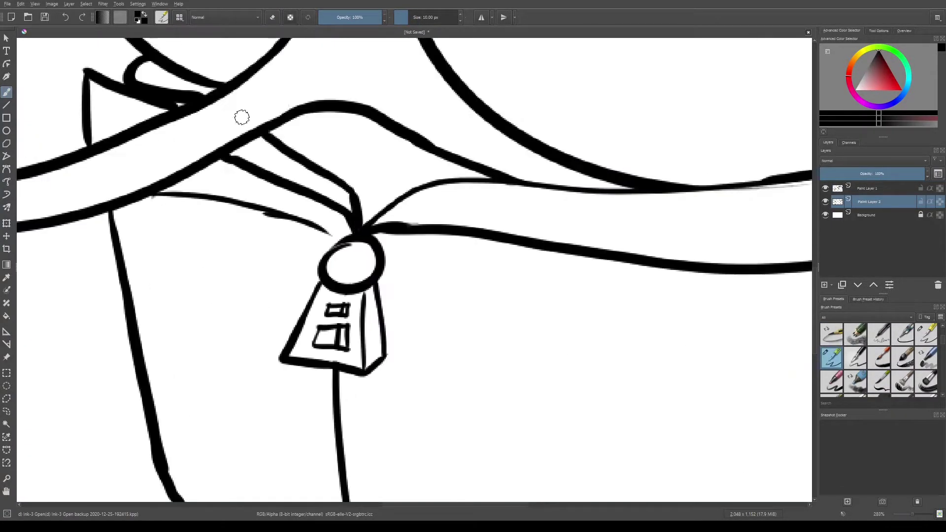
pyautogui.scroll(2, 144, 97)
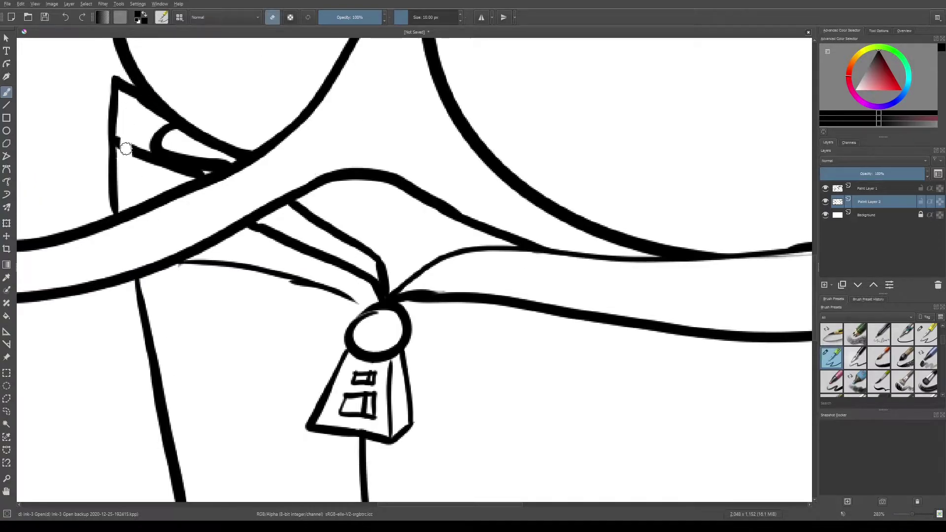
pyautogui.moveTo(365, 276)
pyautogui.mouseDown()
pyautogui.moveTo(256, 232)
pyautogui.moveTo(287, 273)
pyautogui.moveTo(215, 271)
pyautogui.mouseUp()
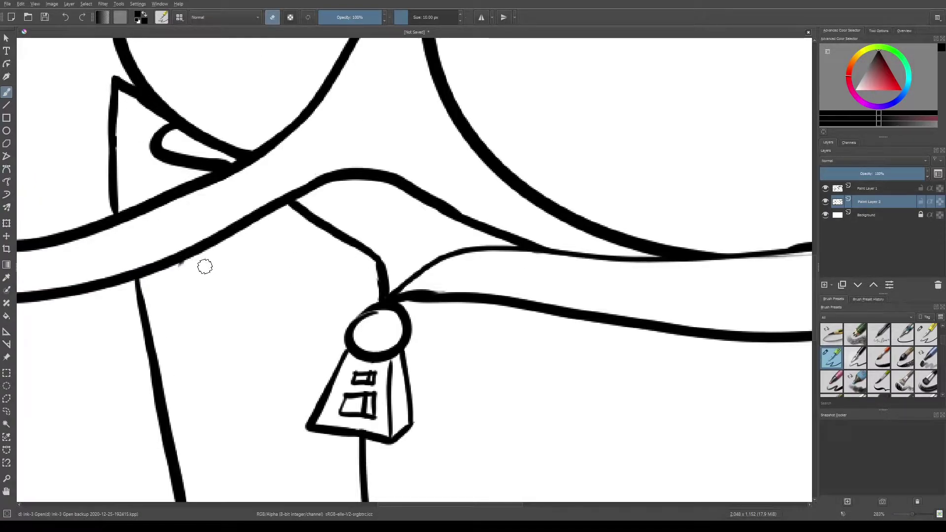
pyautogui.hotkey('ctrl', 'z')
pyautogui.hotkey('ctrl', 'z')
pyautogui.hotkey('ctrl', 'z')
pyautogui.hotkey('ctrl', 'z')
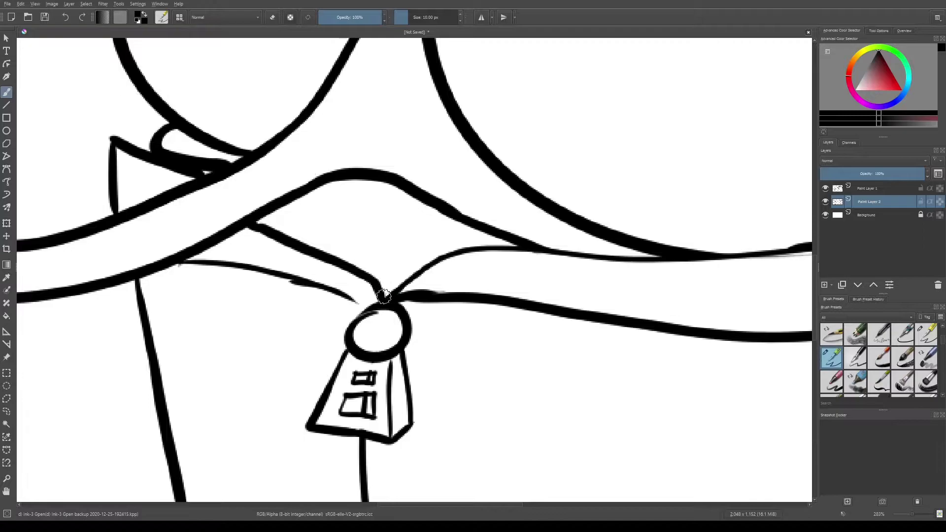
# - Redraw the left collar flap with a slightly higher edge and tip, and erase the old flap lines
pyautogui.moveTo(373, 266); pyautogui.dragTo(272, 208)
pyautogui.moveTo(205, 162)
pyautogui.mouseDown()
pyautogui.moveTo(115, 111)
pyautogui.moveTo(111, 186)
pyautogui.mouseUp()
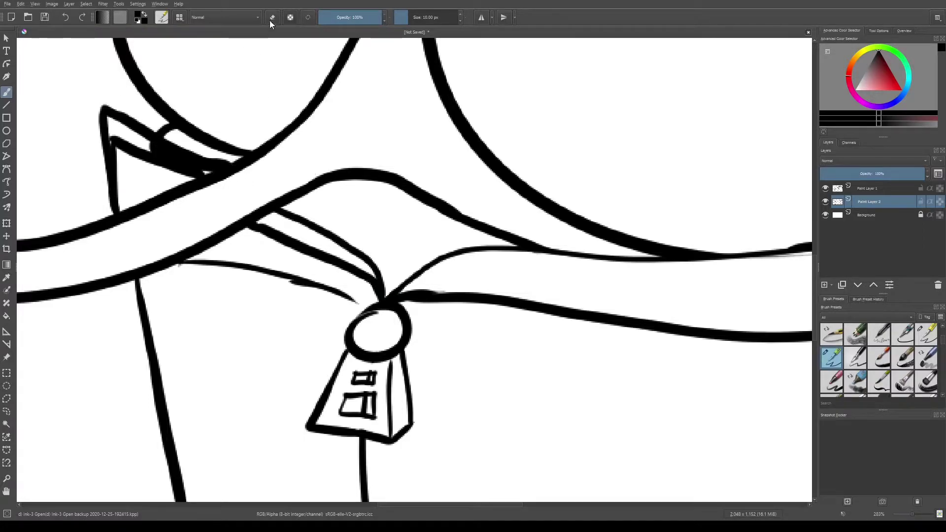
pyautogui.moveTo(368, 292)
pyautogui.mouseDown()
pyautogui.moveTo(295, 245)
pyautogui.moveTo(254, 238)
pyautogui.mouseUp()
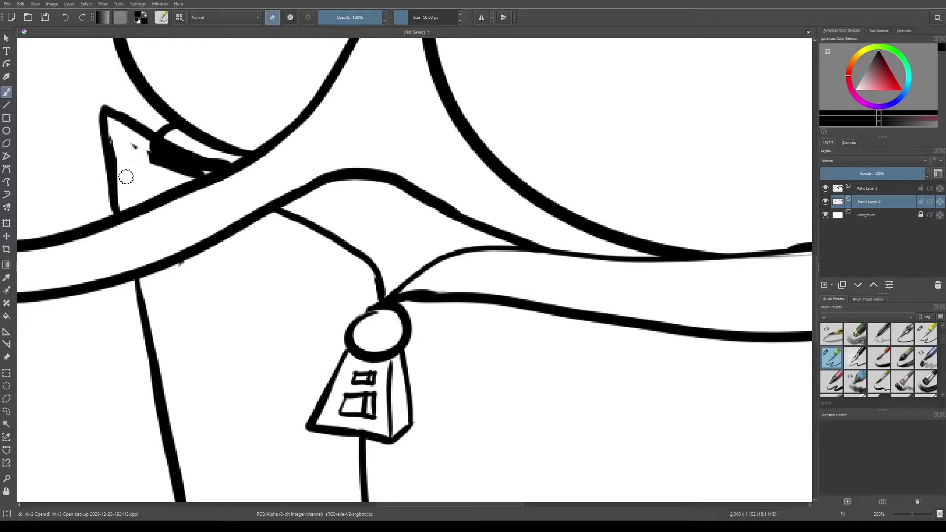
pyautogui.moveTo(371, 308); pyautogui.dragTo(202, 243)
# - Re-ink the left collar tip and the jacket's left side, and smooth its lower corner with the eraser
pyautogui.scroll(-3, 364, 359)
pyautogui.scroll(2, 345, 345)
pyautogui.moveTo(232, 280); pyautogui.dragTo(267, 416)
pyautogui.scroll(-1, 253, 341)
pyautogui.scroll(2, 256, 403)
pyautogui.press('e')
pyautogui.moveTo(197, 123); pyautogui.dragTo(191, 212)
pyautogui.scroll(1, 191, 212)
pyautogui.moveTo(217, 320); pyautogui.dragTo(241, 414)
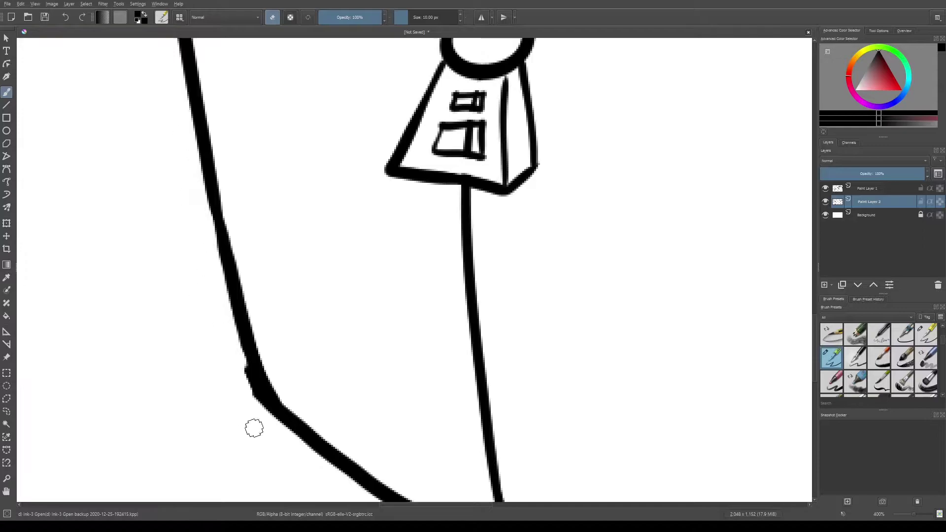
# - Erase the leftover body outline at the jacket's right side and redraw that side between the hem and collar
pyautogui.scroll(-6, 241, 414)
pyautogui.scroll(4, 497, 212)
pyautogui.press('pageup')
pyautogui.moveTo(496, 211); pyautogui.dragTo(502, 213)
pyautogui.press('pagedown')
pyautogui.moveTo(473, 293)
pyautogui.mouseDown()
pyautogui.moveTo(423, 370)
pyautogui.moveTo(481, 283)
pyautogui.moveTo(386, 423)
pyautogui.mouseUp()
pyautogui.press('e')
pyautogui.moveTo(369, 461); pyautogui.dragTo(501, 206)
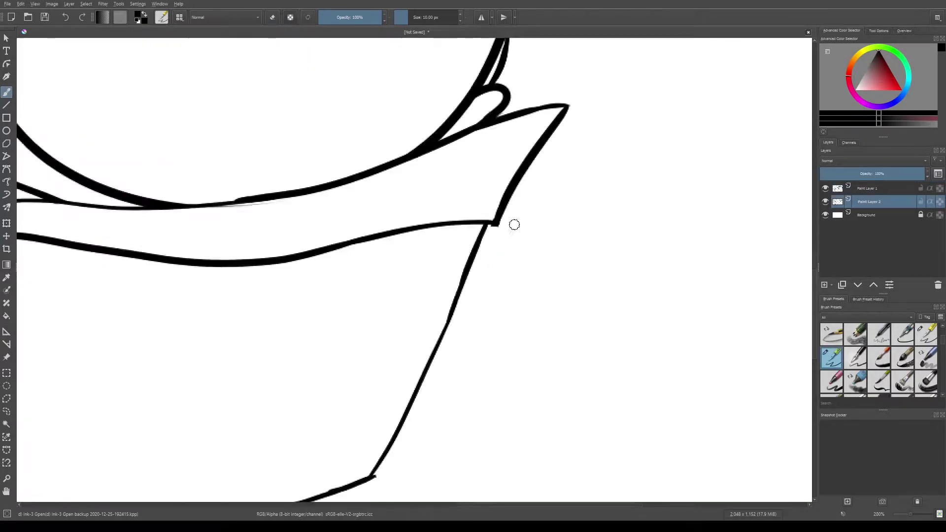
# - Clean up the join between the collar's right corner and the jacket's side with the eraser on the line layers
pyautogui.scroll(2, 503, 235)
pyautogui.press('e')
pyautogui.press('pageup')
pyautogui.scroll(-5, 498, 249)
pyautogui.scroll(4, 405, 223)
pyautogui.press('pagedown')
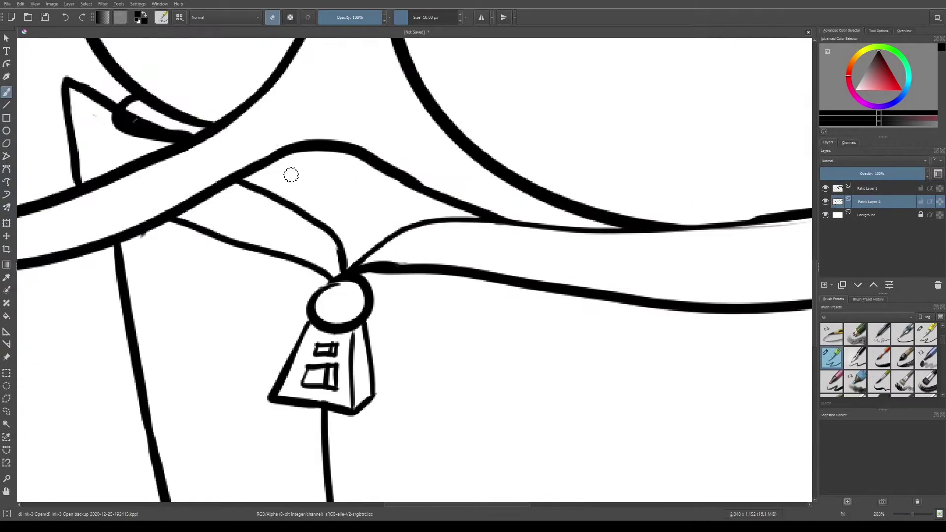
# - Draw a large rounded pocket with a slanted rectangular flap on the jacket front, right of the zipper
pyautogui.scroll(-1, 406, 227)
pyautogui.scroll(1, 423, 281)
pyautogui.moveTo(363, 288)
pyautogui.mouseDown()
pyautogui.moveTo(670, 281)
pyautogui.moveTo(375, 335)
pyautogui.mouseUp()
pyautogui.moveTo(345, 227)
pyautogui.mouseDown()
pyautogui.moveTo(655, 177)
pyautogui.moveTo(662, 202)
pyautogui.mouseUp()
pyautogui.scroll(-3, 662, 202)
pyautogui.scroll(2, 407, 312)
# - Try drawing a flapped pocket over the jacket's left edge and erasing the edge inside it, and undo the attempt
pyautogui.moveTo(325, 276); pyautogui.dragTo(296, 207)
pyautogui.scroll(2, 224, 211)
pyautogui.moveTo(225, 211); pyautogui.dragTo(330, 356)
pyautogui.moveTo(260, 428); pyautogui.dragTo(330, 355)
pyautogui.scroll(-1, 329, 356)
pyautogui.moveTo(296, 224); pyautogui.dragTo(318, 370)
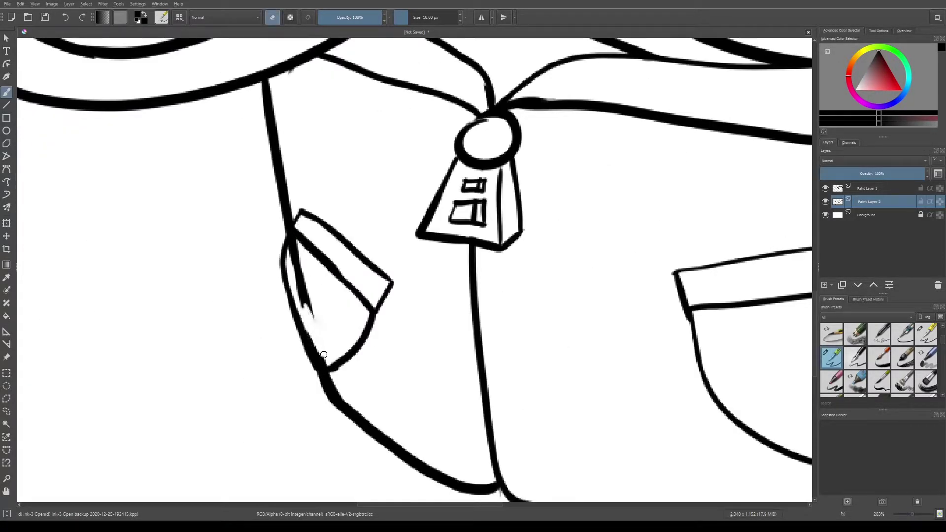
pyautogui.scroll(-2, 293, 249)
pyautogui.moveTo(338, 328); pyautogui.dragTo(350, 338)
# - Redraw the left pocket with a straight, slanted flap and a rounded pouch overlapping the jacket's left edge
pyautogui.scroll(2, 350, 338)
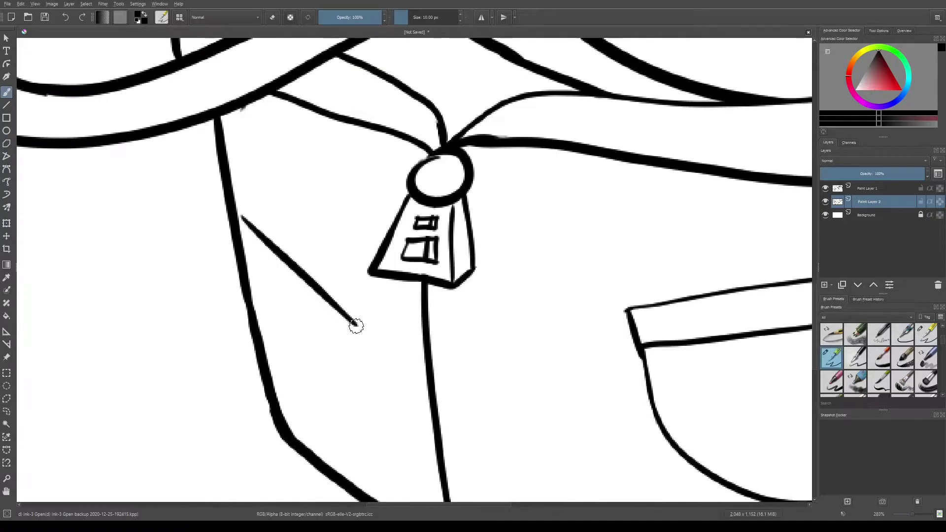
pyautogui.moveTo(244, 254); pyautogui.dragTo(326, 346)
pyautogui.scroll(-2, 258, 398)
pyautogui.scroll(2, 237, 250)
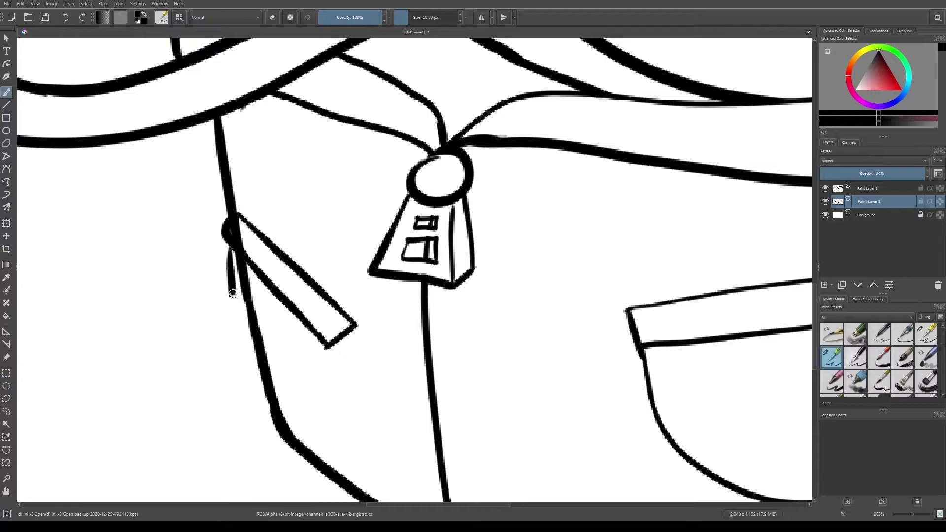
pyautogui.moveTo(231, 270); pyautogui.dragTo(326, 345)
pyautogui.scroll(-2, 326, 345)
pyautogui.scroll(2, 355, 399)
# - Erase the jacket edge running through the left pocket and tidy the pocket's flap and pouch outline
pyautogui.press('e')
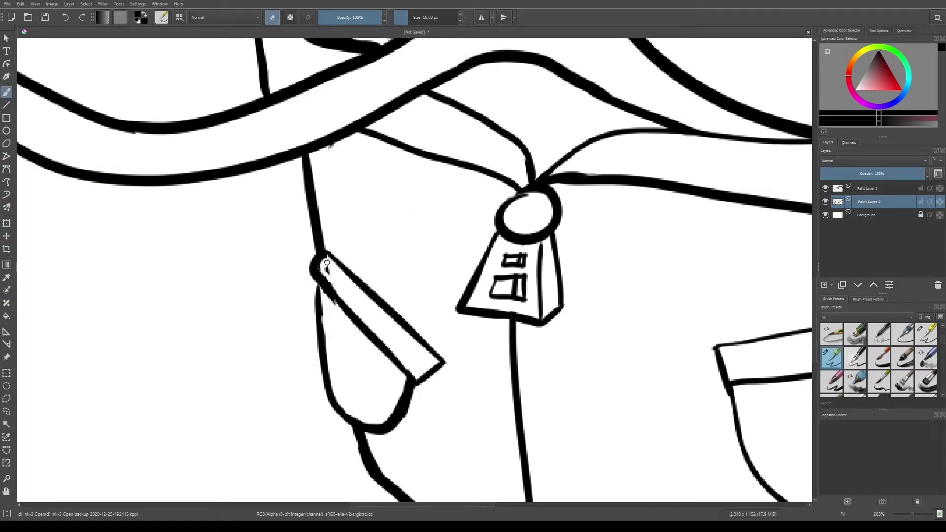
pyautogui.press('e')
pyautogui.scroll(-2, 333, 306)
pyautogui.scroll(2, 414, 363)
pyautogui.scroll(-2, 372, 317)
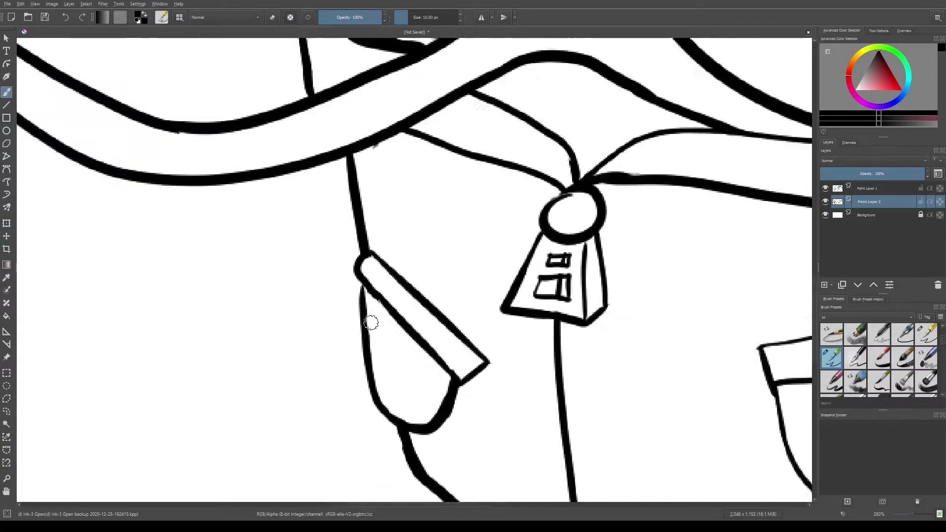
pyautogui.scroll(1, 497, 387)
pyautogui.scroll(-2, 497, 387)
pyautogui.scroll(1, 543, 322)
# - Try drawing thin legs with a pointed foot below the jacket, and remove them again
pyautogui.moveTo(243, 294); pyautogui.dragTo(256, 379)
pyautogui.scroll(-1, 435, 309)
pyautogui.scroll(1, 435, 308)
pyautogui.moveTo(252, 279); pyautogui.dragTo(274, 378)
pyautogui.scroll(-1, 353, 342)
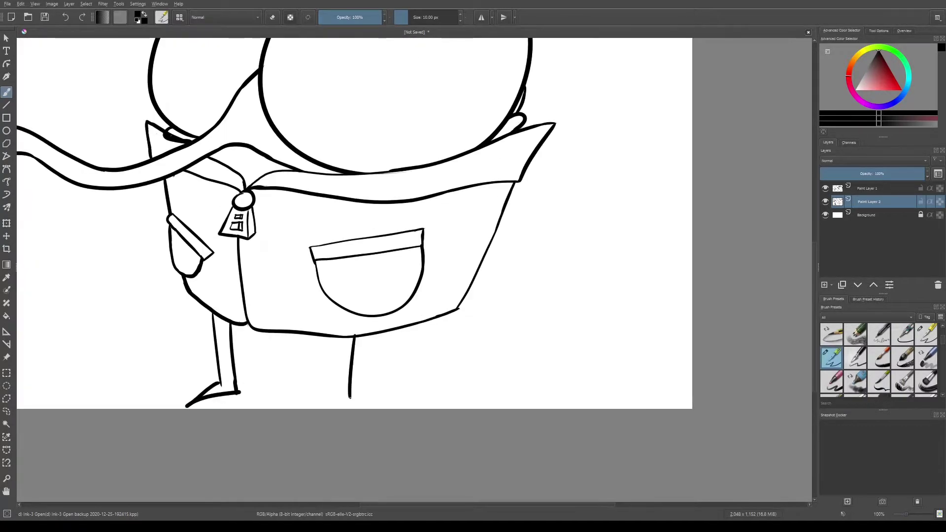
pyautogui.scroll(-1, 241, 337)
# - Clean up the overlapping lines where the left collar tip meets the long snout, working on both paint layers
pyautogui.scroll(2, 212, 276)
pyautogui.scroll(1, 212, 258)
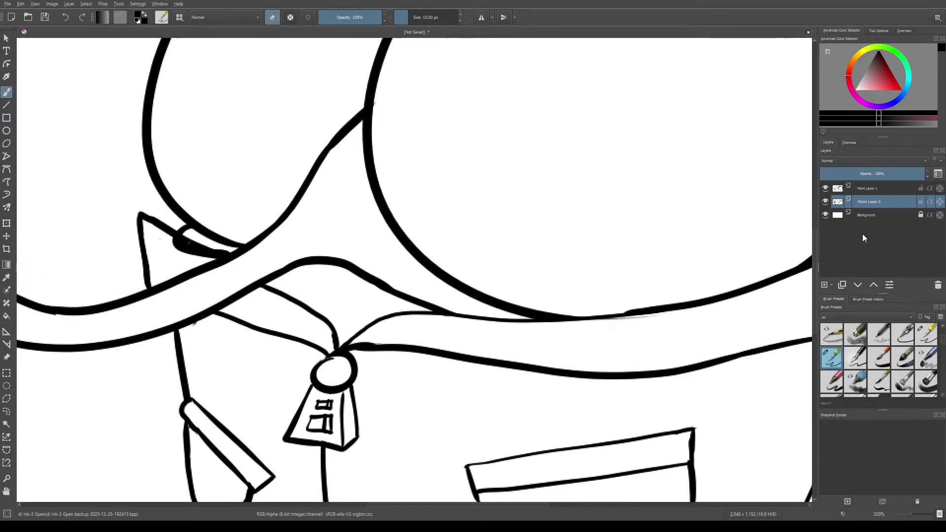
pyautogui.press('pageup')
pyautogui.press('e')
pyautogui.scroll(1, 150, 353)
pyautogui.scroll(1, 363, 270)
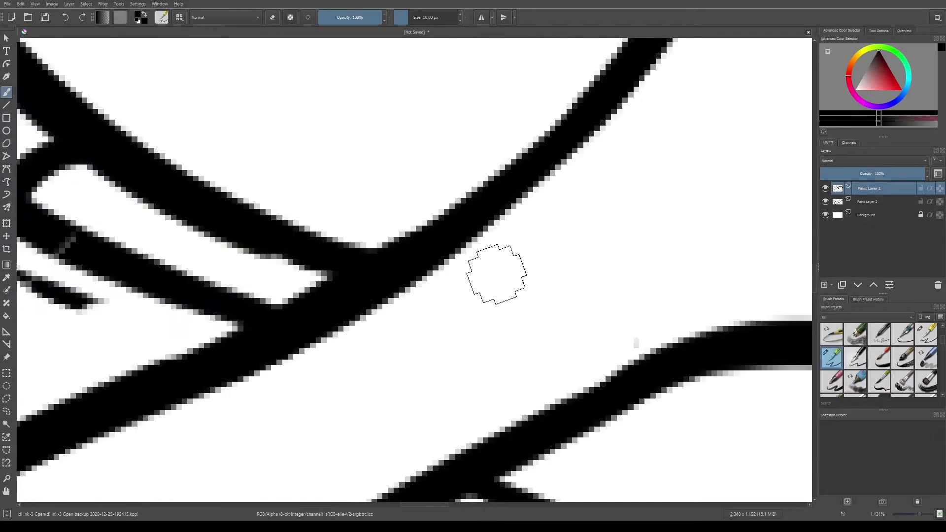
pyautogui.press('pagedown')
pyautogui.scroll(-5, 259, 317)
pyautogui.scroll(1, 259, 318)
pyautogui.press('pageup')
pyautogui.scroll(2, 475, 285)
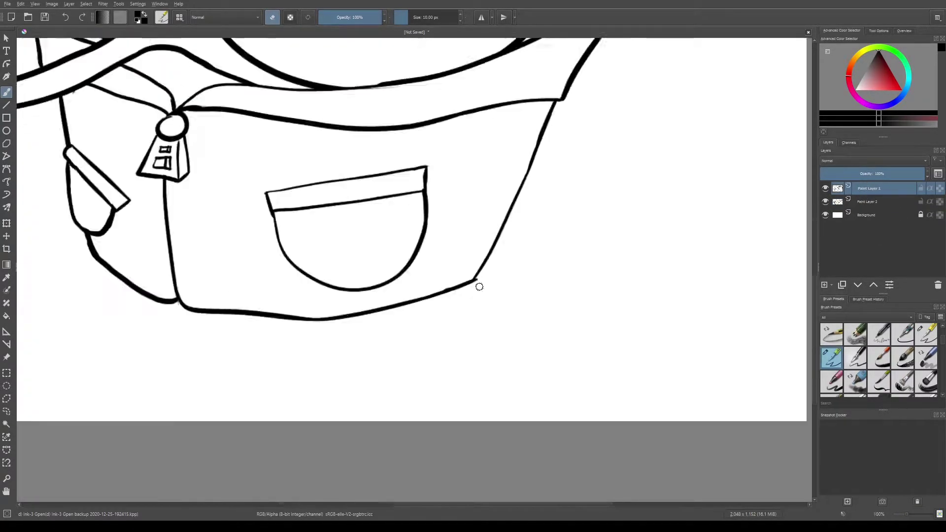
# - Try drawing a curved body underside below the jacket hem, and undo the attempts
pyautogui.press('e')
pyautogui.moveTo(473, 279); pyautogui.dragTo(217, 340)
pyautogui.scroll(1, 211, 341)
pyautogui.moveTo(624, 423); pyautogui.dragTo(719, 412)
pyautogui.hotkey('ctrl', 'z')
pyautogui.moveTo(317, 370); pyautogui.dragTo(513, 422)
pyautogui.hotkey('ctrl', 'z')
pyautogui.scroll(-1, 392, 407)
pyautogui.hotkey('ctrl', 'z')
pyautogui.moveTo(571, 367); pyautogui.dragTo(301, 418)
pyautogui.hotkey('ctrl', 'z')
# - Draw the body's curved underside just below the jacket hem and clean up the doubled stroke at its right end
pyautogui.moveTo(543, 375); pyautogui.dragTo(310, 416)
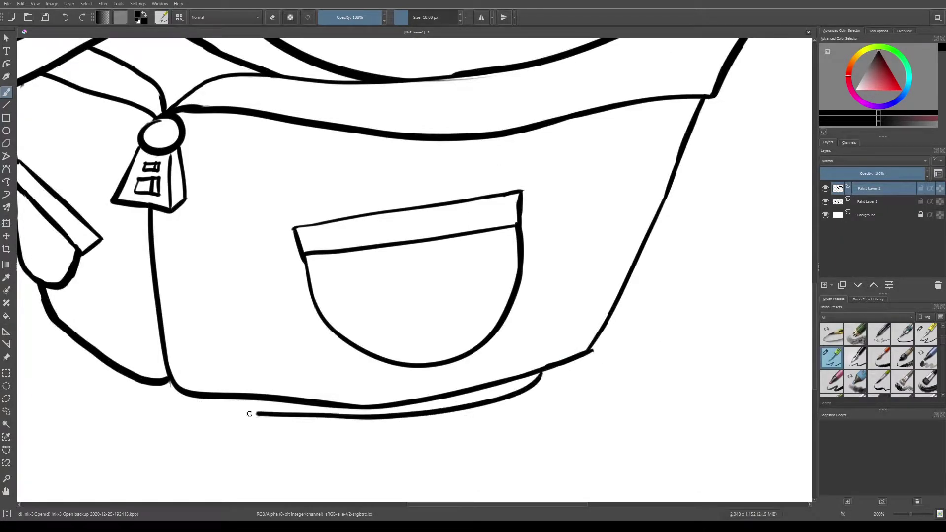
pyautogui.scroll(1, 311, 416)
pyautogui.moveTo(274, 443); pyautogui.dragTo(89, 343)
pyautogui.hotkey('ctrl', 'z')
pyautogui.scroll(-5, 346, 459)
pyautogui.scroll(6, 345, 338)
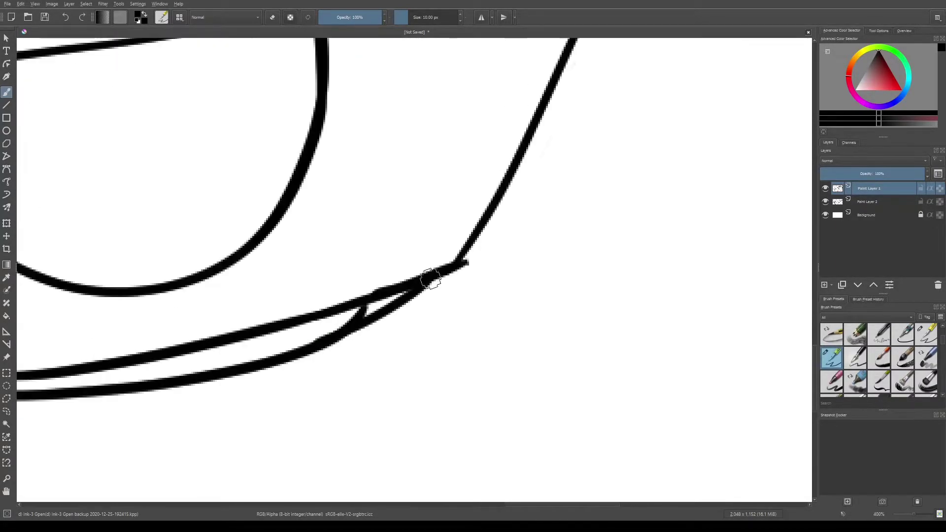
pyautogui.press('e')
pyautogui.scroll(-5, 288, 358)
pyautogui.press('e')
# - Draw a thin line parallel to the jacket hem to form a hem band, and merge the two paint layers
pyautogui.scroll(5, 232, 376)
pyautogui.moveTo(226, 359)
pyautogui.mouseDown()
pyautogui.moveTo(376, 371)
pyautogui.moveTo(725, 292)
pyautogui.mouseUp()
pyautogui.scroll(1, 376, 372)
pyautogui.scroll(1, 732, 289)
pyautogui.hotkey('shift', 'Delete')
pyautogui.scroll(-3, 345, 394)
pyautogui.scroll(3, 376, 433)
pyautogui.moveTo(379, 433); pyautogui.dragTo(143, 276)
# - Try adding short vertical rib lines to the left part of the hem band, and remove them
pyautogui.moveTo(349, 421); pyautogui.dragTo(349, 450)
pyautogui.moveTo(317, 405); pyautogui.dragTo(318, 442)
pyautogui.moveTo(259, 383); pyautogui.dragTo(259, 412)
pyautogui.scroll(-4, 315, 374)
pyautogui.scroll(3, 312, 338)
pyautogui.scroll(1, 305, 337)
# - Draw two narrow, straight legs from the body's underside down to the canvas edge
pyautogui.moveTo(308, 294)
pyautogui.mouseDown()
pyautogui.moveTo(306, 363)
pyautogui.moveTo(335, 421)
pyautogui.mouseUp()
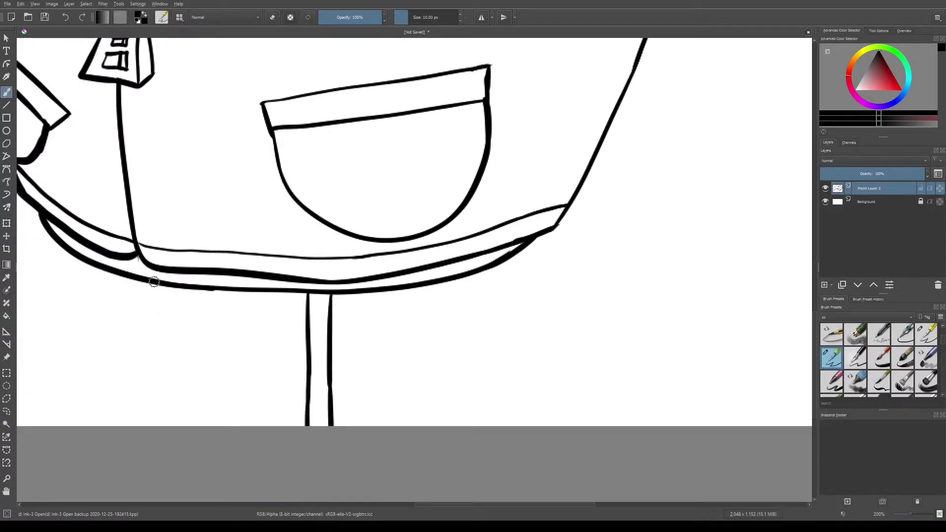
pyautogui.scroll(-3, 157, 282)
pyautogui.scroll(2, 225, 348)
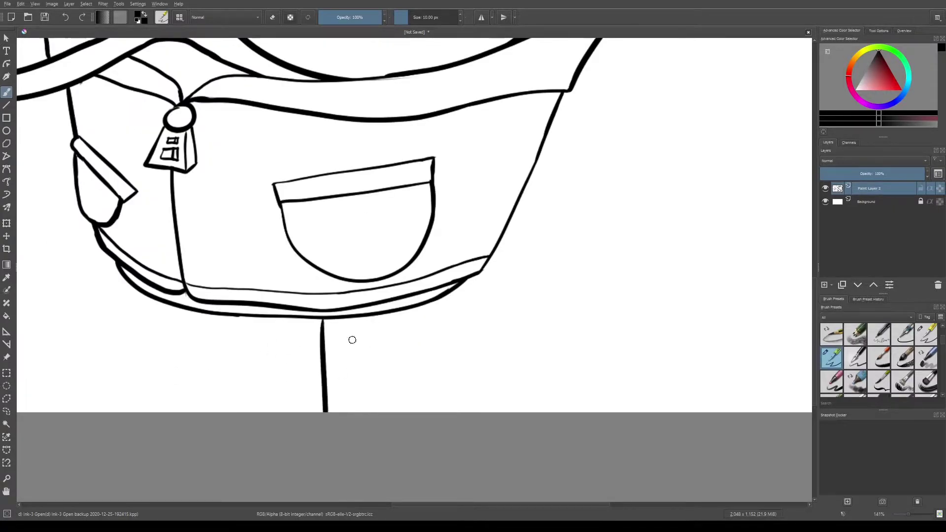
pyautogui.moveTo(172, 306); pyautogui.dragTo(169, 411)
pyautogui.moveTo(208, 313); pyautogui.dragTo(209, 412)
pyautogui.scroll(-2, 218, 355)
pyautogui.scroll(2, 203, 323)
pyautogui.moveTo(217, 325); pyautogui.dragTo(216, 463)
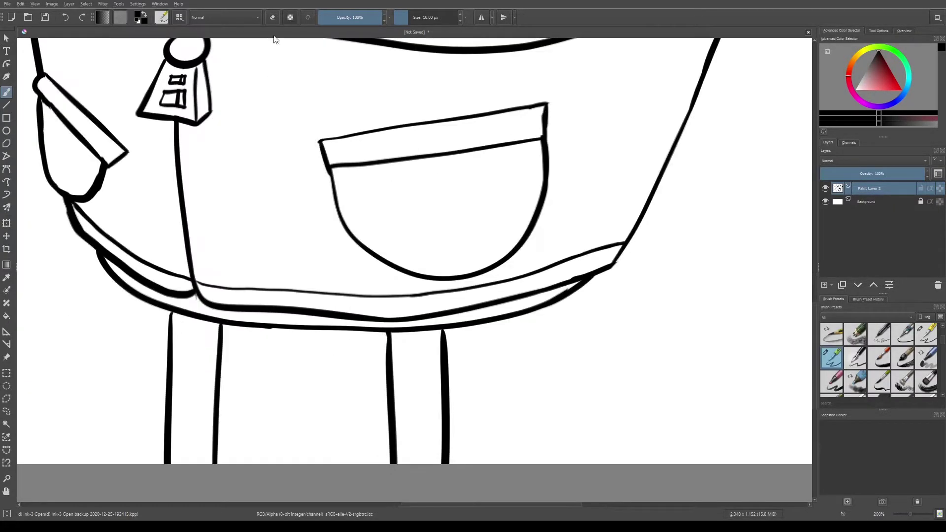
# - Try erasing the underside line across the tops of the narrow legs, and undo the leg work
pyautogui.press('e')
pyautogui.scroll(2, 197, 339)
pyautogui.moveTo(197, 339); pyautogui.dragTo(252, 358)
pyautogui.moveTo(590, 367); pyautogui.dragTo(684, 368)
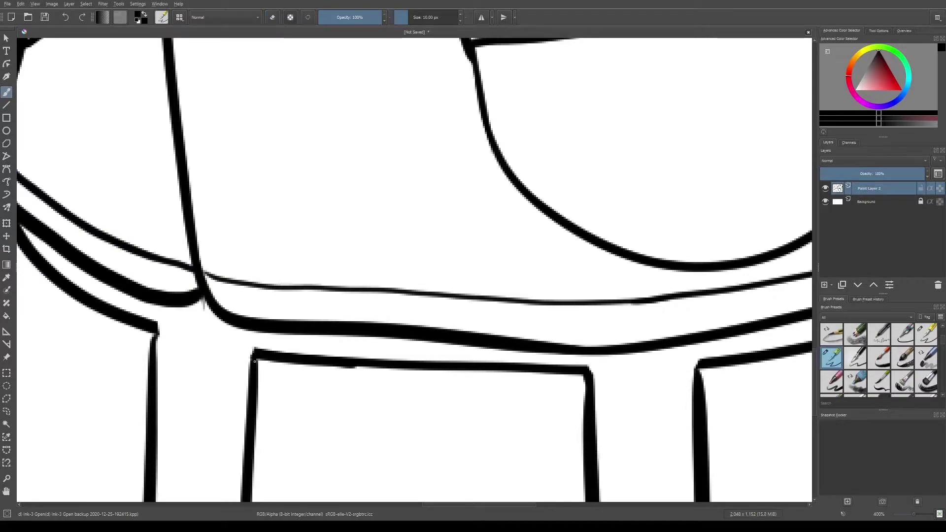
pyautogui.scroll(-5, 699, 379)
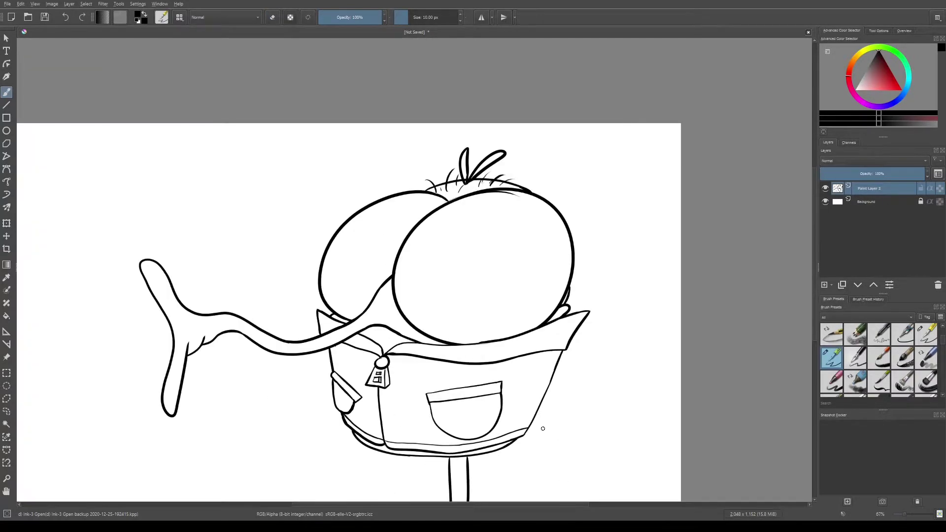
pyautogui.scroll(2, 544, 428)
pyautogui.hotkey('ctrl', 'z')
# - Redraw the two legs wider and erase the underside line across their tops
pyautogui.press('e')
pyautogui.scroll(2, 395, 333)
pyautogui.moveTo(425, 352); pyautogui.dragTo(405, 352)
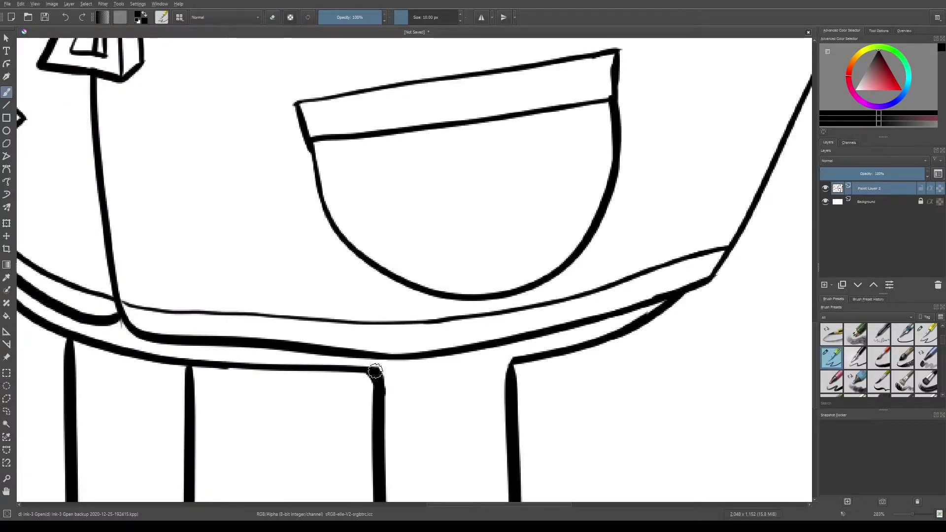
pyautogui.scroll(-2, 518, 396)
pyautogui.scroll(1, 358, 267)
pyautogui.press('e')
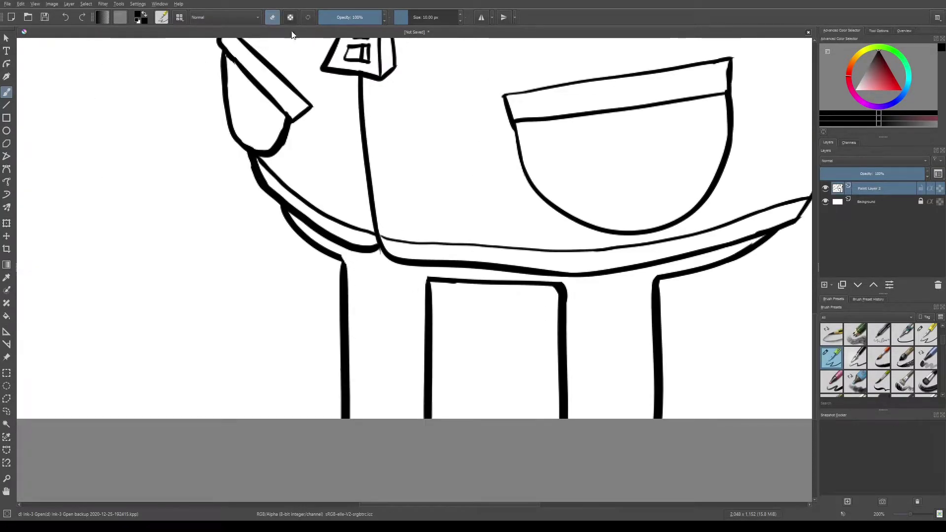
pyautogui.press('e')
# - Draw a hanging arm with a rounded sleeve top and a cuff over the jacket's right side
pyautogui.scroll(1, 355, 375)
pyautogui.scroll(-5, 263, 366)
pyautogui.scroll(3, 355, 316)
pyautogui.moveTo(424, 388)
pyautogui.mouseDown()
pyautogui.moveTo(356, 274)
pyautogui.moveTo(370, 405)
pyautogui.mouseUp()
pyautogui.scroll(2, 374, 417)
pyautogui.scroll(-1, 355, 415)
pyautogui.moveTo(358, 371)
pyautogui.mouseDown()
pyautogui.moveTo(355, 416)
pyautogui.moveTo(446, 420)
pyautogui.mouseUp()
pyautogui.moveTo(355, 375); pyautogui.dragTo(443, 375)
pyautogui.scroll(2, 370, 427)
pyautogui.scroll(-1, 385, 372)
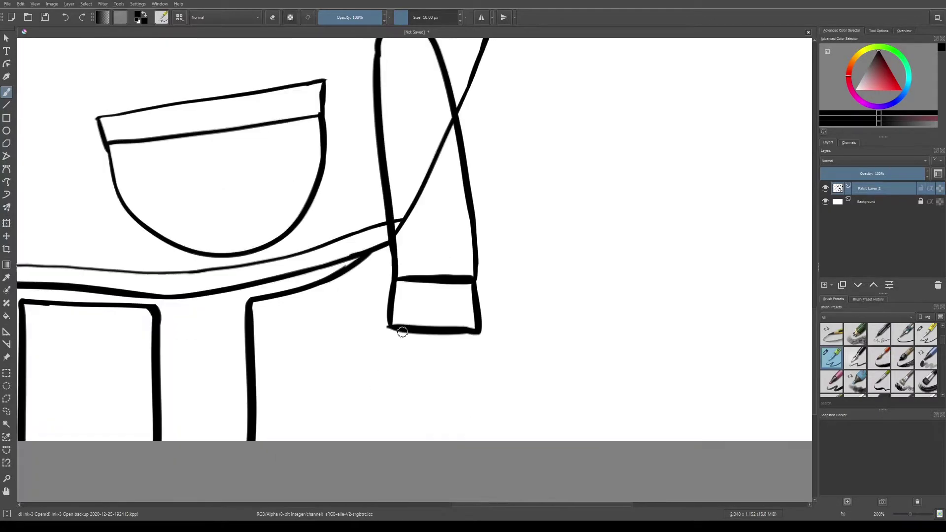
# - Try drawing long oval fingers below the sleeve cuff, and undo them
pyautogui.moveTo(404, 333); pyautogui.dragTo(473, 340)
pyautogui.scroll(-1, 434, 340)
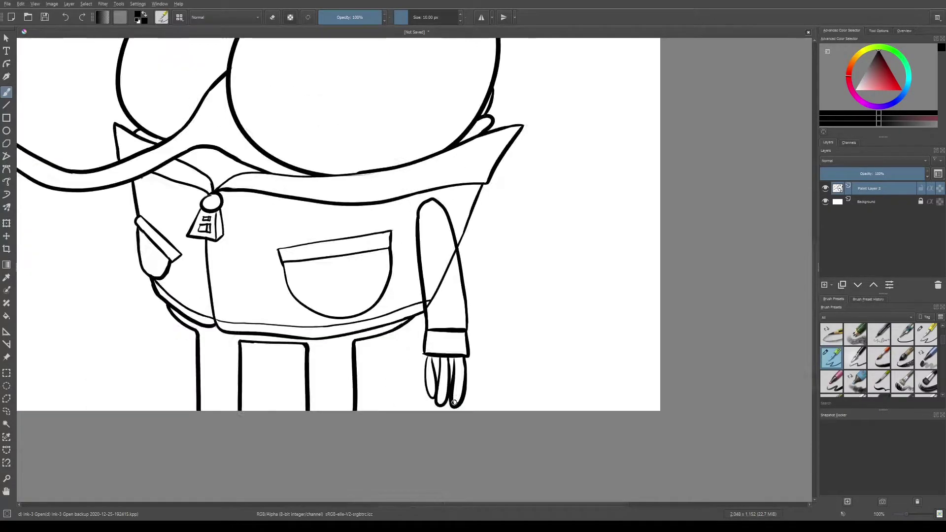
pyautogui.scroll(1, 419, 364)
pyautogui.hotkey('ctrl', 'z')
pyautogui.hotkey('ctrl', 'z')
pyautogui.hotkey('ctrl', 'z')
# - Draw an angular hand with a thumb and a short blocky finger below the sleeve cuff
pyautogui.moveTo(420, 364); pyautogui.dragTo(442, 458)
pyautogui.hotkey('ctrl', 'z')
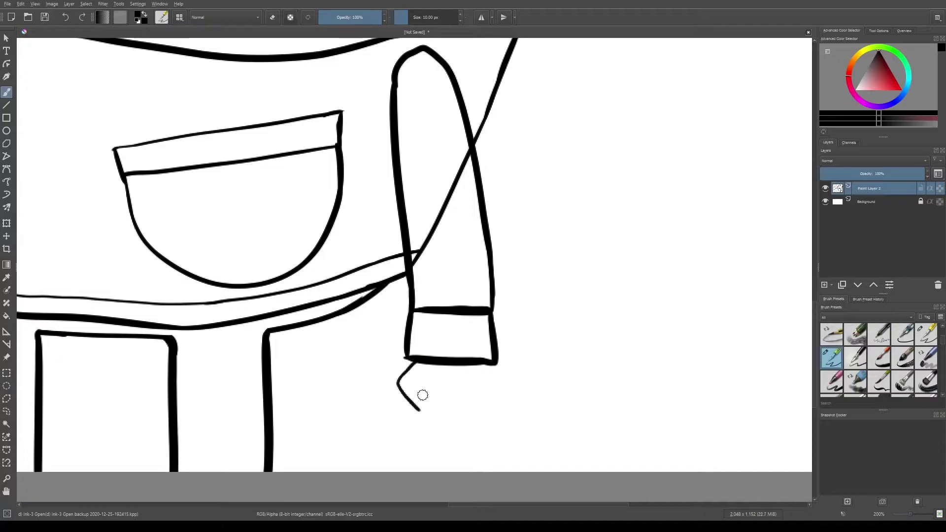
pyautogui.scroll(-2, 490, 418)
pyautogui.scroll(2, 441, 184)
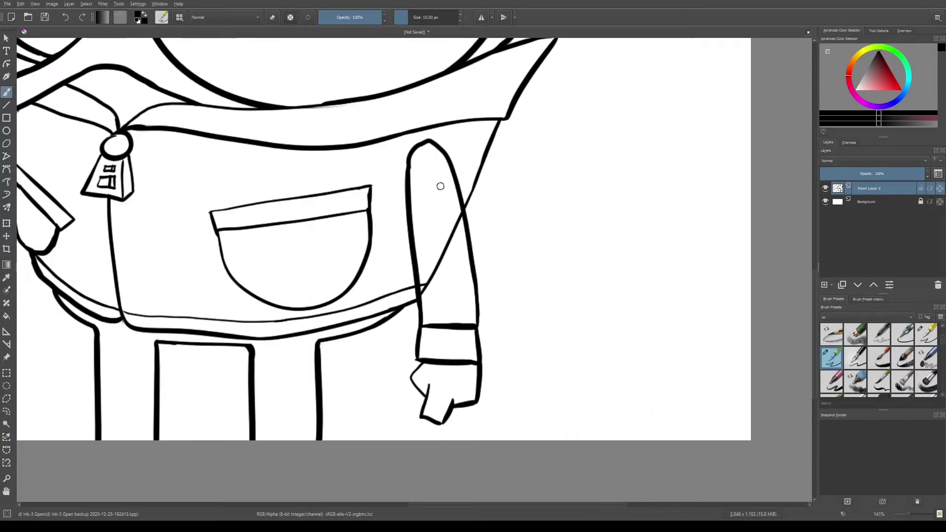
# - Sketch a pointed tail below the jacket's right hem and erase the jacket lines crossing the sleeve
pyautogui.moveTo(393, 254); pyautogui.dragTo(393, 301)
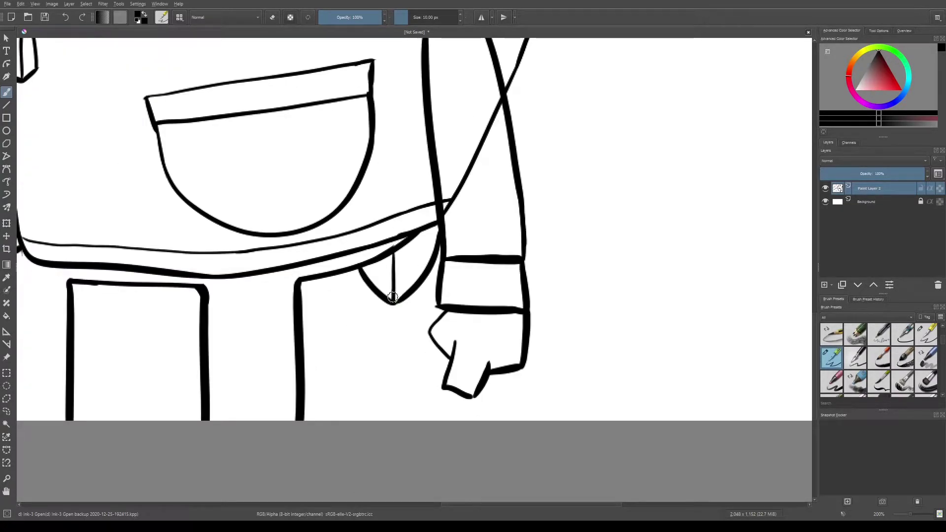
pyautogui.scroll(-2, 394, 299)
pyautogui.press('e')
pyautogui.scroll(2, 348, 296)
pyautogui.scroll(1, 348, 310)
pyautogui.scroll(-1, 387, 298)
pyautogui.press('e')
# - Draw a second sleeve with a cuff and an angular hand partly behind the first arm
pyautogui.moveTo(422, 159)
pyautogui.mouseDown()
pyautogui.moveTo(451, 266)
pyautogui.moveTo(477, 318)
pyautogui.mouseUp()
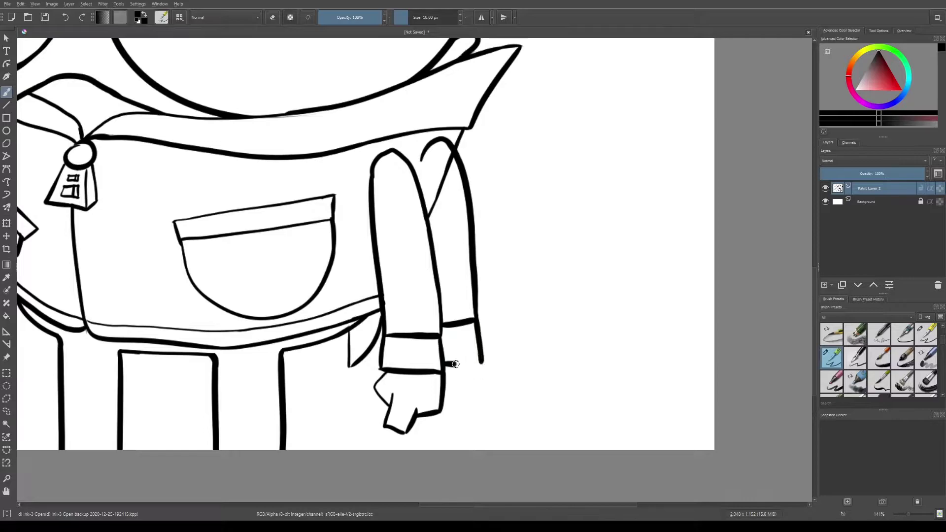
pyautogui.scroll(-2, 480, 350)
pyautogui.scroll(4, 493, 340)
pyautogui.hotkey('ctrl', 'z')
pyautogui.moveTo(425, 336); pyautogui.dragTo(437, 424)
pyautogui.hotkey('ctrl', 'z')
pyautogui.moveTo(458, 297)
pyautogui.mouseDown()
pyautogui.moveTo(414, 374)
pyautogui.moveTo(411, 413)
pyautogui.moveTo(439, 399)
pyautogui.moveTo(350, 446)
pyautogui.mouseUp()
pyautogui.hotkey('ctrl', 'z')
pyautogui.scroll(-3, 425, 355)
pyautogui.scroll(-3, 424, 355)
# - Erase the jacket edge inside the rear sleeve and open a small gap in the front sleeve's upper outline
pyautogui.scroll(6, 345, 222)
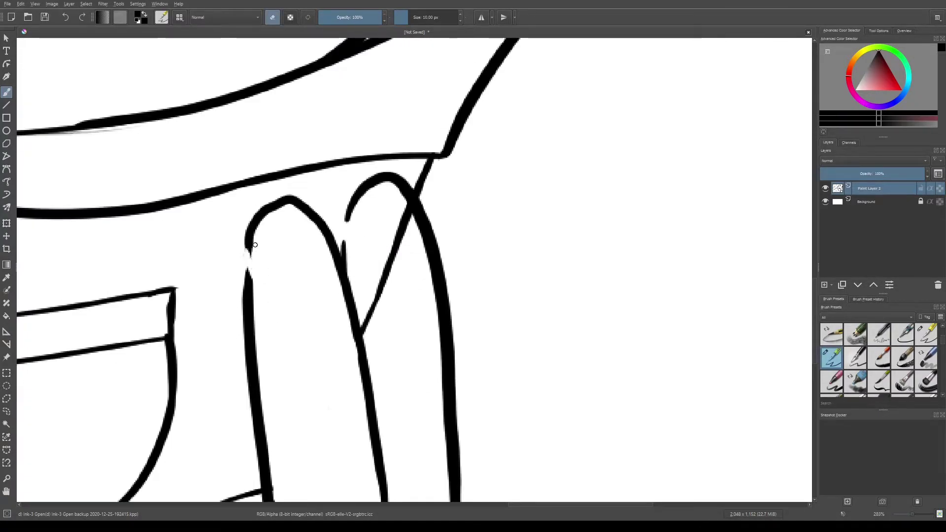
pyautogui.scroll(-6, 403, 209)
pyautogui.scroll(4, 266, 296)
pyautogui.scroll(-6, 134, 215)
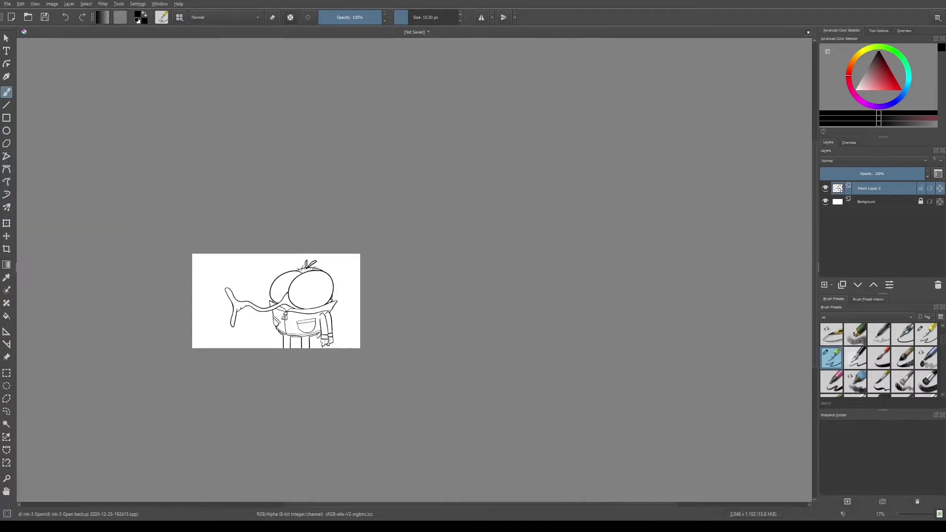
# - Erase the pointed tail below the jacket's right hem and clean up the underside line
pyautogui.scroll(5, 325, 268)
pyautogui.scroll(2, 577, 394)
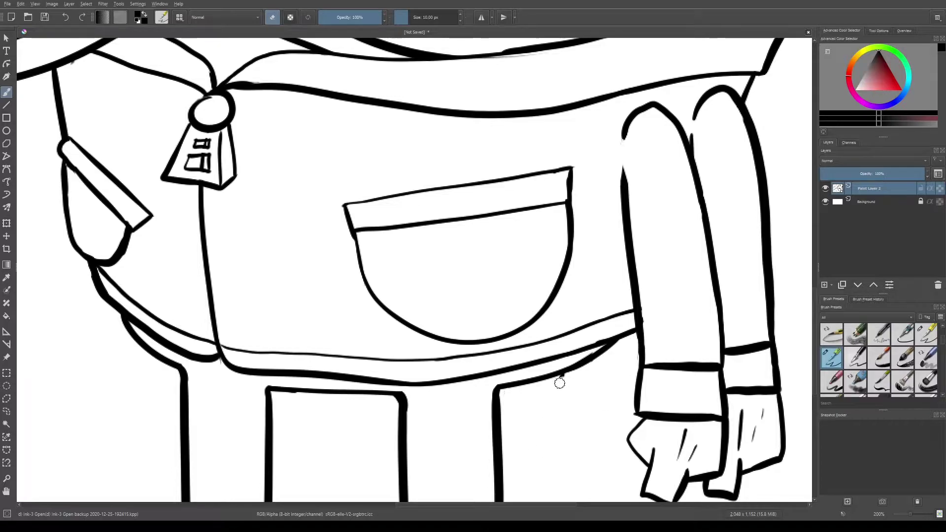
pyautogui.scroll(-2, 561, 383)
pyautogui.scroll(2, 276, 444)
pyautogui.scroll(-5, 296, 345)
pyautogui.scroll(4, 325, 355)
pyautogui.scroll(-4, 325, 355)
pyautogui.scroll(4, 294, 284)
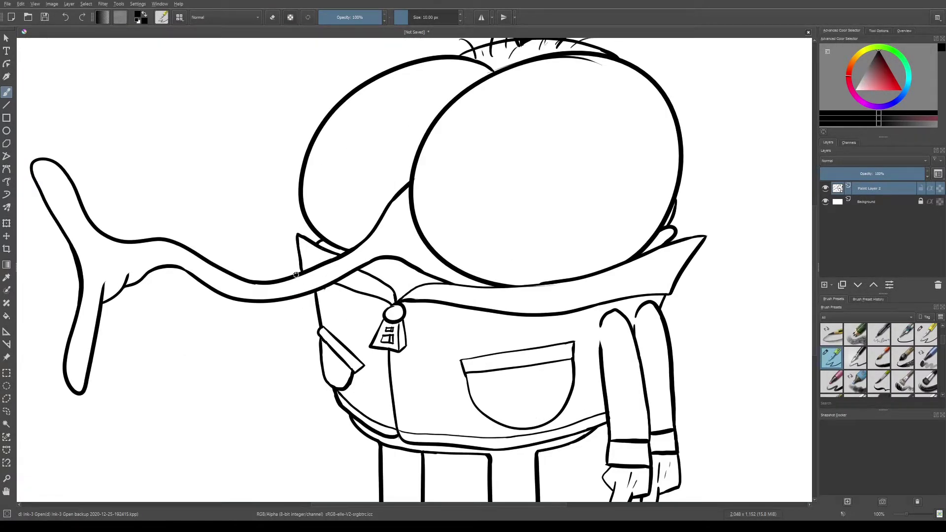
# - Add a layer beneath the line art and draw the far arm with its sleeve, cuff and clenched fist at the jacket's left side
pyautogui.press('Insert')
pyautogui.scroll(3, 332, 402)
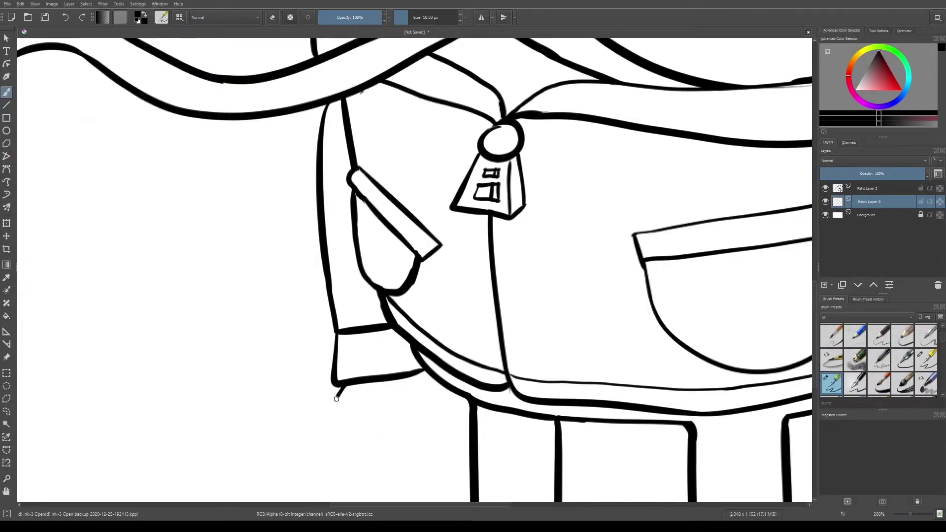
pyautogui.moveTo(343, 433); pyautogui.dragTo(393, 454)
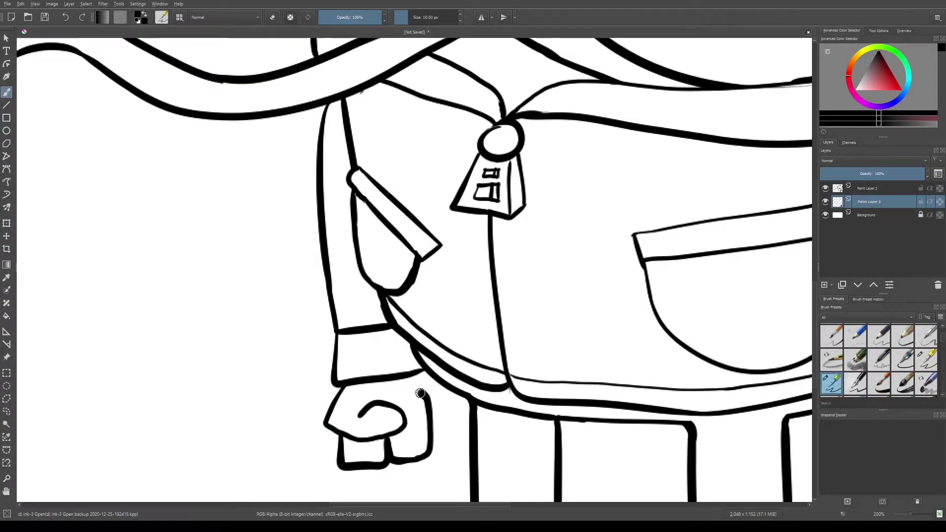
pyautogui.moveTo(389, 403); pyautogui.dragTo(335, 341)
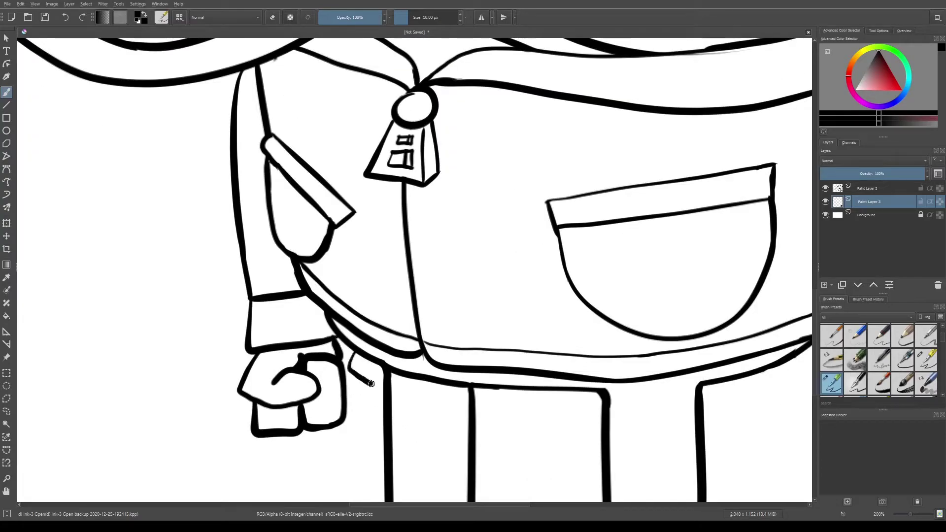
# - Draw a small second hand under the jacket's left hem, merge the line layers and add crease lines to the fist
pyautogui.scroll(-6, 370, 411)
pyautogui.scroll(5, 453, 230)
pyautogui.press('e')
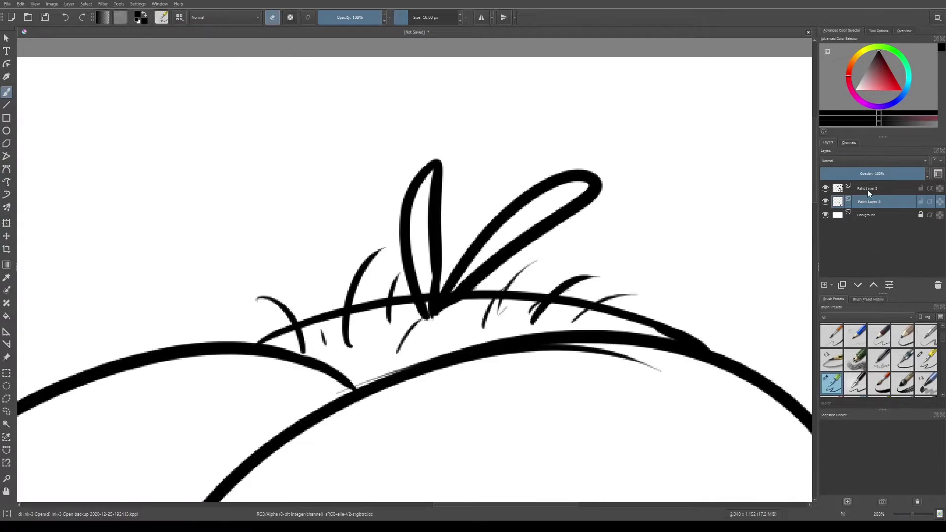
pyautogui.press('e')
pyautogui.scroll(-6, 431, 280)
pyautogui.scroll(6, 371, 296)
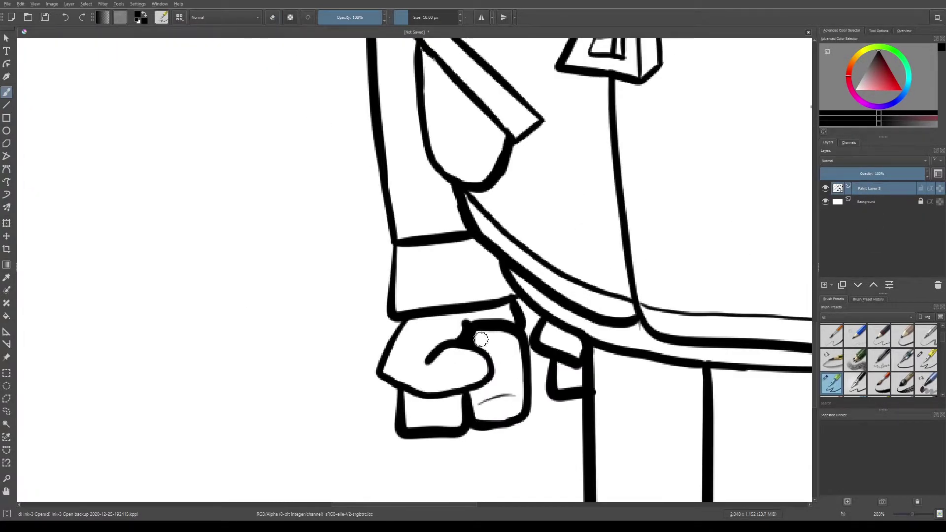
# - Draw an oval wing behind the right collar and sleeve, with an inner contour and branching veins
pyautogui.scroll(-6, 515, 337)
pyautogui.scroll(4, 562, 296)
pyautogui.moveTo(562, 295)
pyautogui.mouseDown()
pyautogui.moveTo(636, 254)
pyautogui.moveTo(560, 397)
pyautogui.mouseUp()
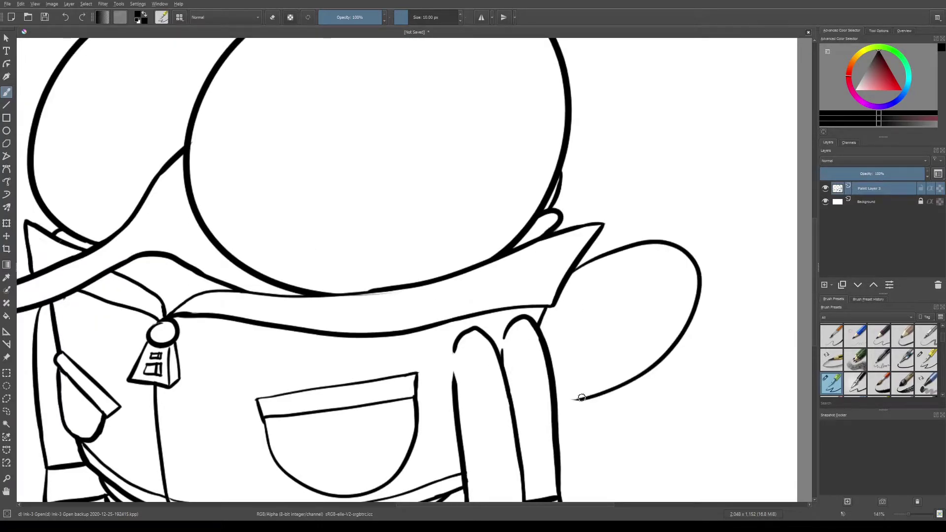
pyautogui.scroll(2, 542, 402)
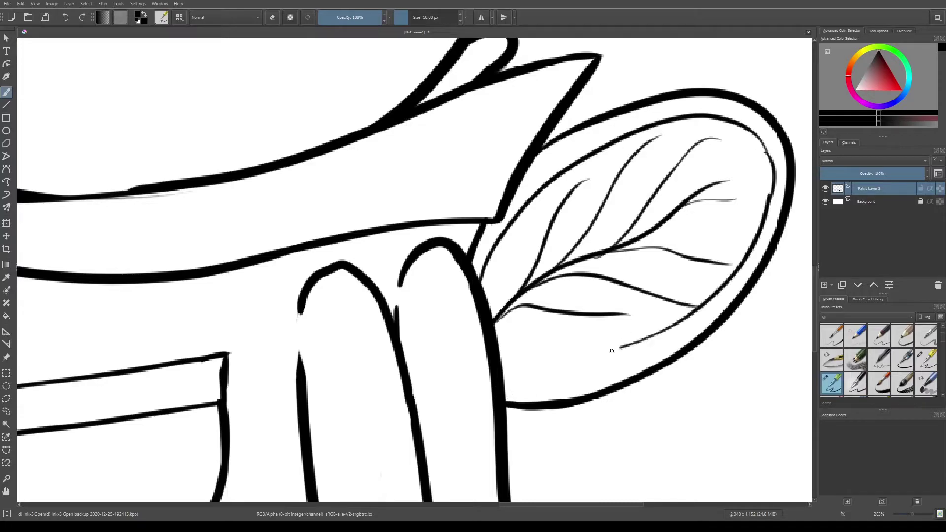
pyautogui.scroll(-6, 572, 97)
pyautogui.scroll(5, 361, 262)
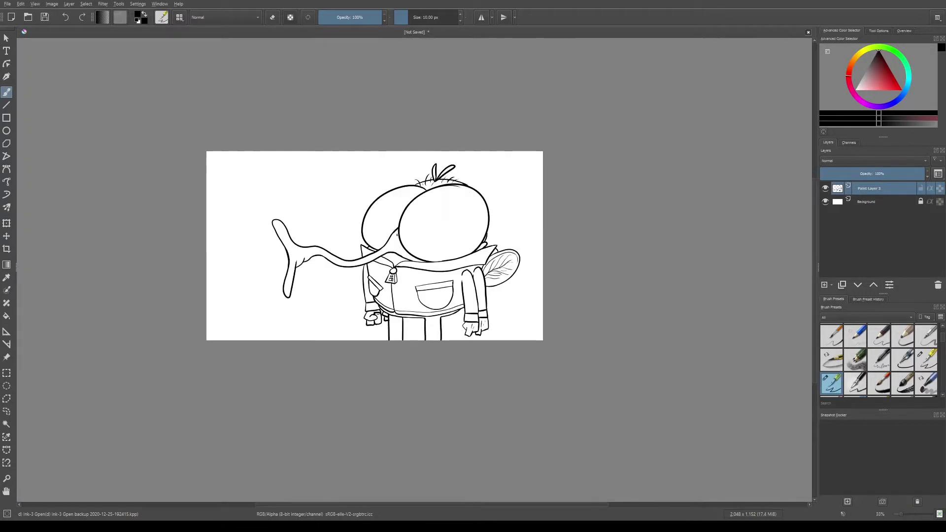
# - Add a second contour inside the left edge of the snout's forked tip and fill the sliver black
pyautogui.scroll(-3, 361, 262)
pyautogui.scroll(5, 206, 299)
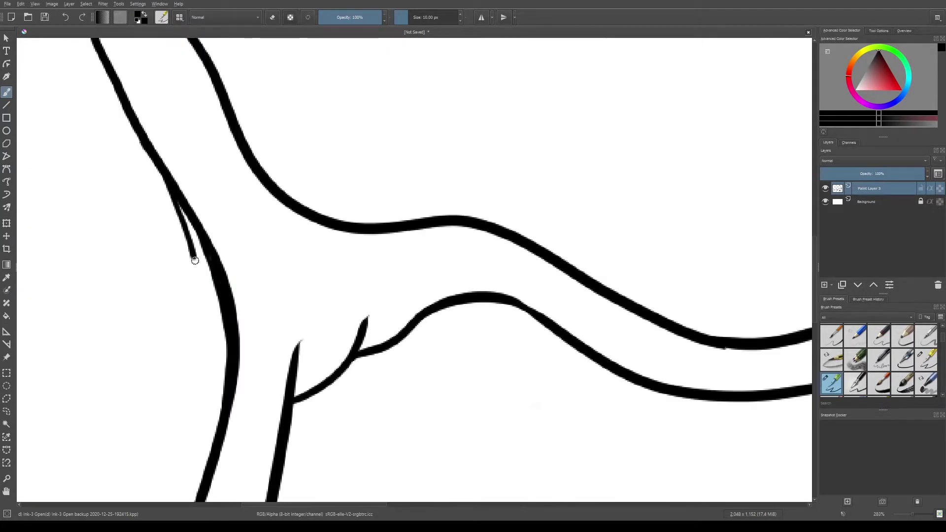
pyautogui.scroll(-3, 191, 247)
pyautogui.scroll(-4, 240, 262)
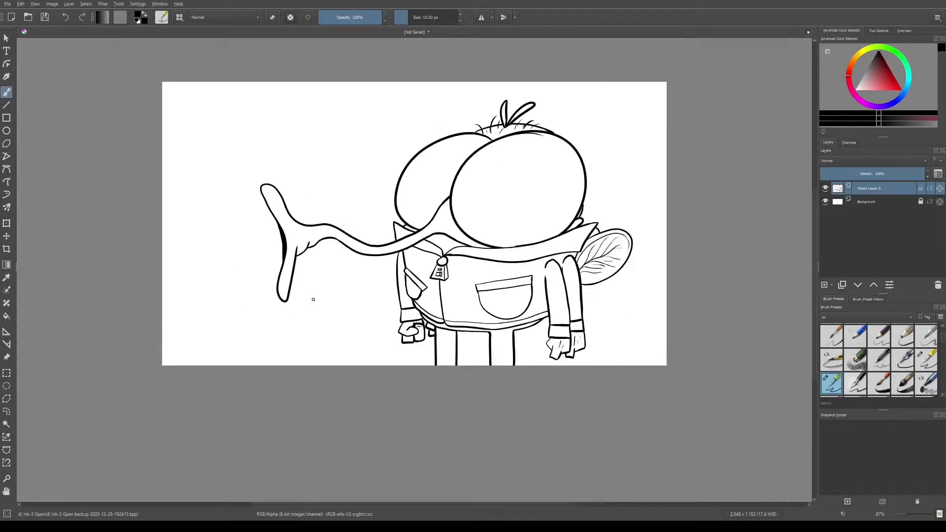
# - Draw a series of curved vertical lines across the large front eye, following its round form
pyautogui.scroll(5, 407, 53)
pyautogui.scroll(-1, 438, 213)
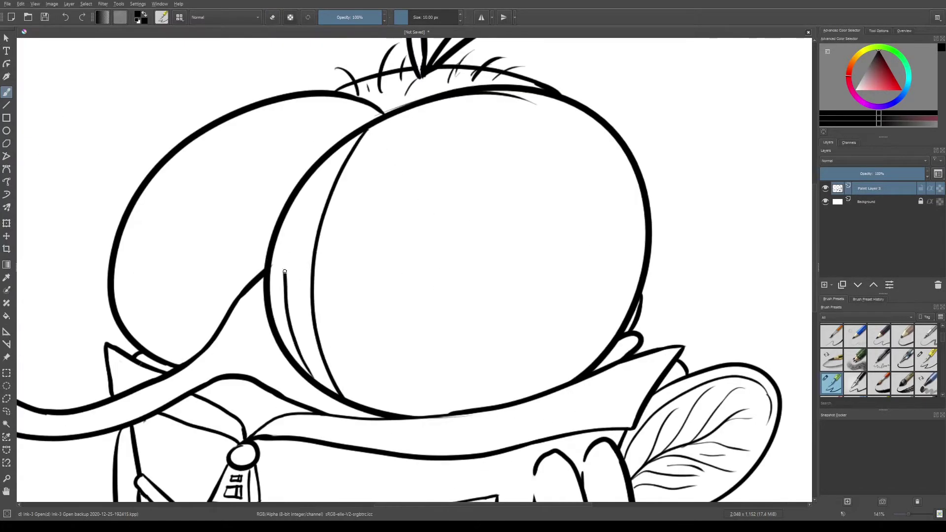
pyautogui.scroll(-3, 372, 408)
pyautogui.scroll(3, 444, 98)
pyautogui.moveTo(331, 357); pyautogui.dragTo(431, 72)
pyautogui.hotkey('ctrl', 'z')
pyautogui.moveTo(367, 380)
pyautogui.mouseDown()
pyautogui.moveTo(407, 78)
pyautogui.moveTo(411, 393)
pyautogui.mouseUp()
pyautogui.moveTo(404, 204); pyautogui.dragTo(500, 62)
pyautogui.moveTo(476, 378); pyautogui.dragTo(515, 97)
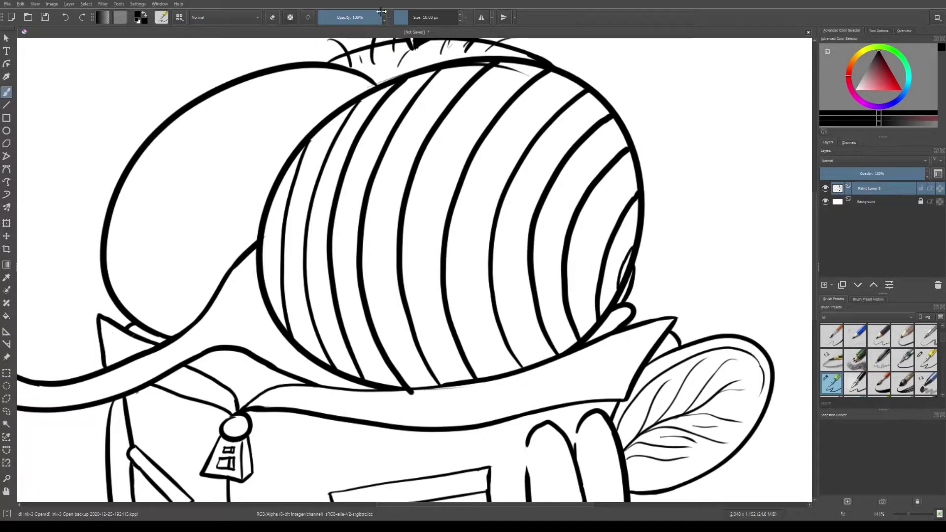
# - Add another narrow curved line close to the left edge of the front eye
pyautogui.scroll(3, 443, 350)
pyautogui.scroll(-4, 463, 382)
pyautogui.scroll(1, 475, 394)
pyautogui.scroll(3, 383, 130)
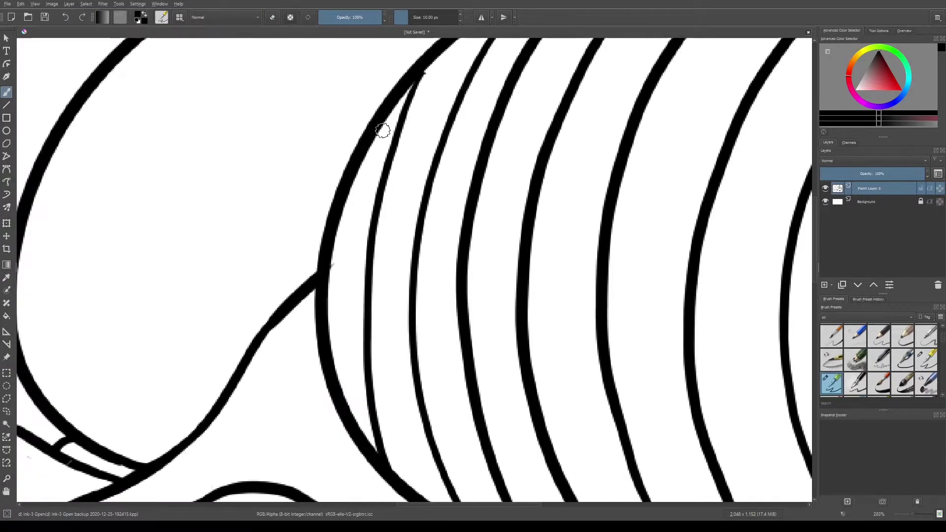
pyautogui.scroll(-4, 227, 302)
# - Draw curved vertical lines across the rear eye, ending at the snout and the front eye's outline
pyautogui.scroll(3, 227, 303)
pyautogui.hotkey('ctrl', 'z')
pyautogui.moveTo(245, 441); pyautogui.dragTo(227, 320)
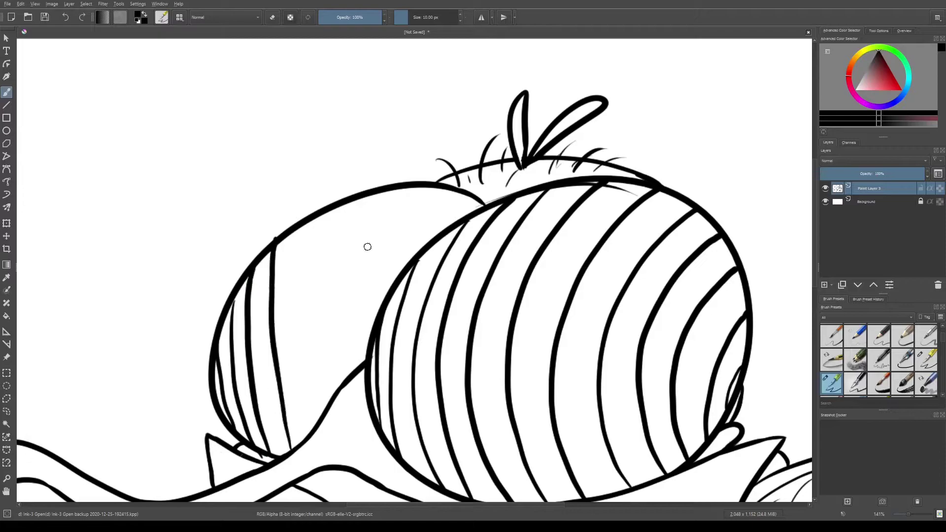
pyautogui.scroll(1, 283, 243)
pyautogui.moveTo(282, 245); pyautogui.dragTo(276, 370)
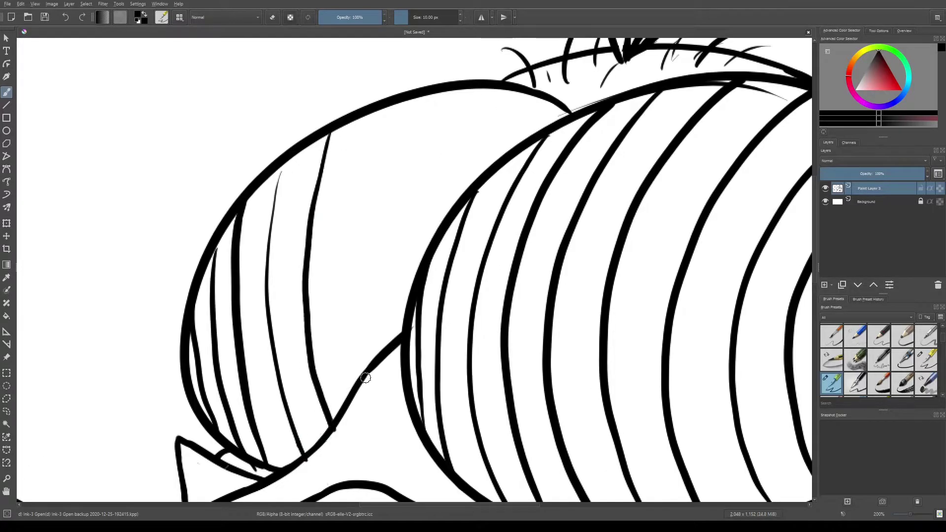
pyautogui.moveTo(368, 374); pyautogui.dragTo(370, 112)
pyautogui.moveTo(392, 341); pyautogui.dragTo(417, 89)
pyautogui.moveTo(423, 262); pyautogui.dragTo(454, 97)
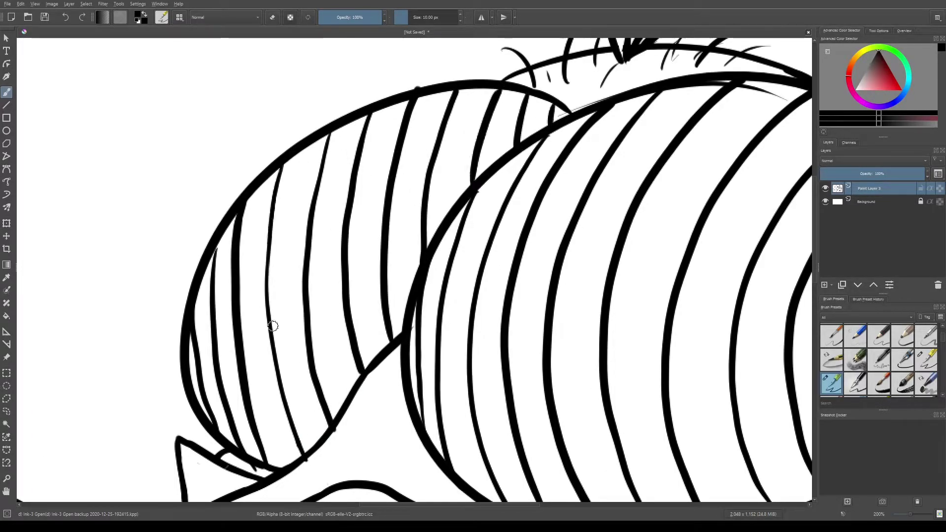
# - Draw arched horizontal lines across the front eye to form a compound-eye grid with the vertical lines
pyautogui.scroll(2, 252, 458)
pyautogui.scroll(-2, 374, 164)
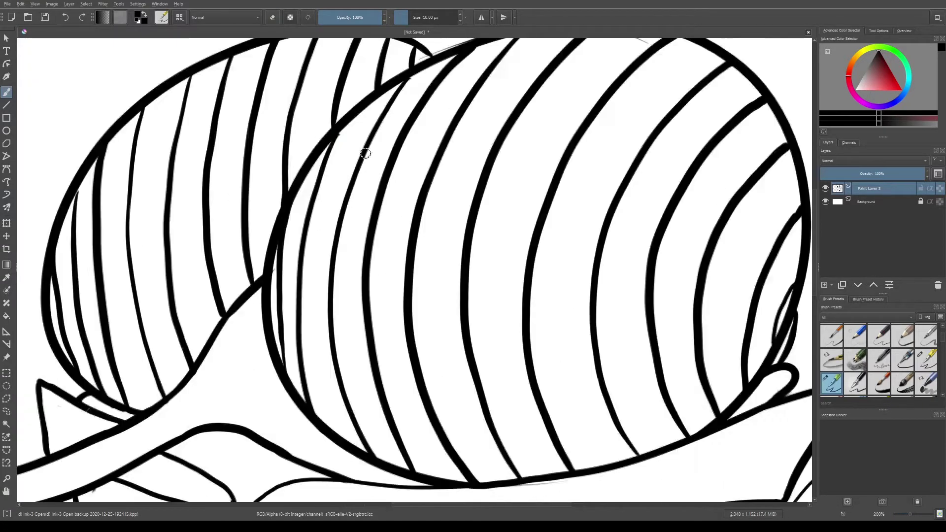
pyautogui.moveTo(277, 206); pyautogui.dragTo(767, 162)
pyautogui.moveTo(269, 249); pyautogui.dragTo(776, 219)
pyautogui.moveTo(263, 303); pyautogui.dragTo(778, 268)
pyautogui.hotkey('ctrl', 'z')
pyautogui.moveTo(777, 306); pyautogui.dragTo(256, 375)
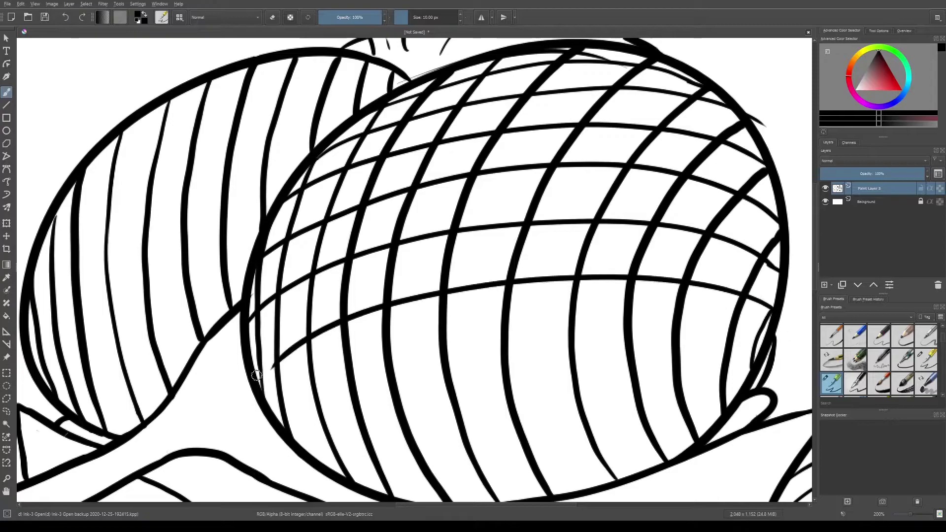
pyautogui.scroll(-2, 764, 346)
pyautogui.scroll(2, 532, 386)
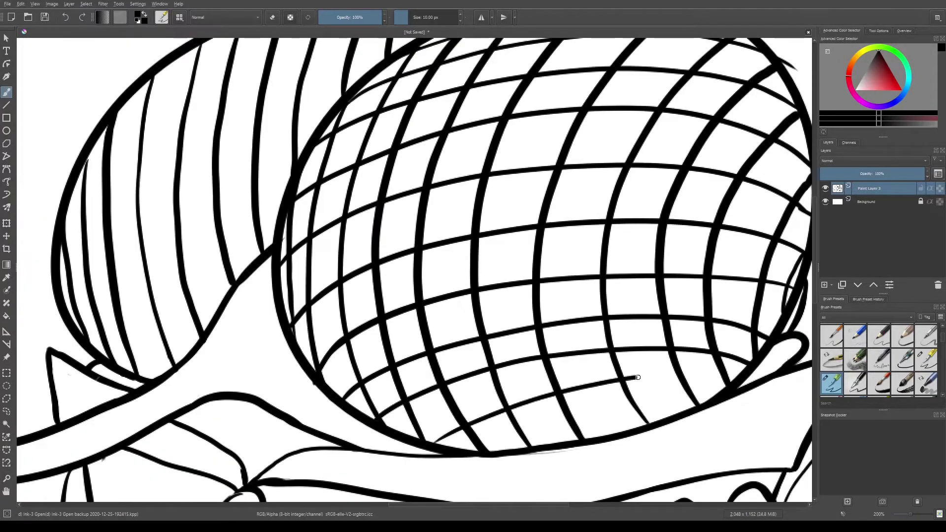
# - Draw arched horizontal lines across the rear eye to complete its compound-eye grid
pyautogui.scroll(-3, 748, 385)
pyautogui.scroll(4, 344, 221)
pyautogui.scroll(-1, 338, 164)
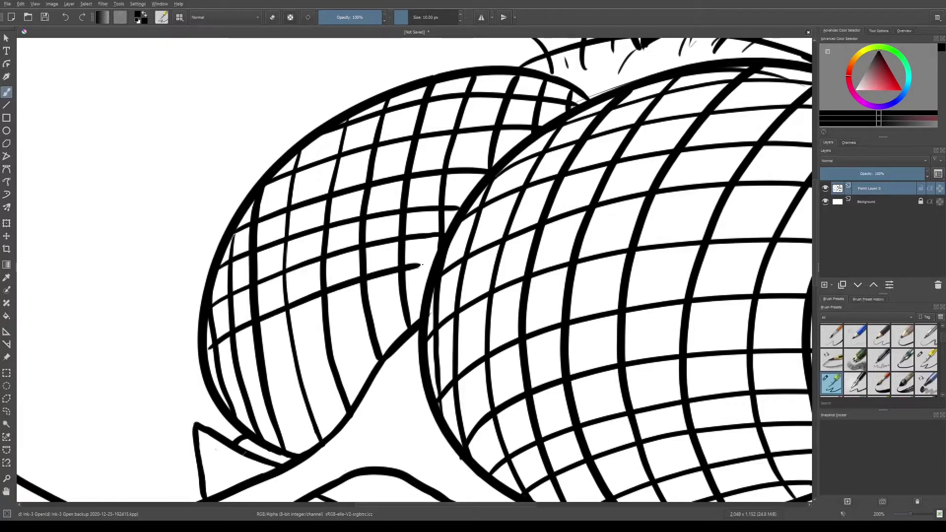
pyautogui.moveTo(269, 392); pyautogui.dragTo(375, 356)
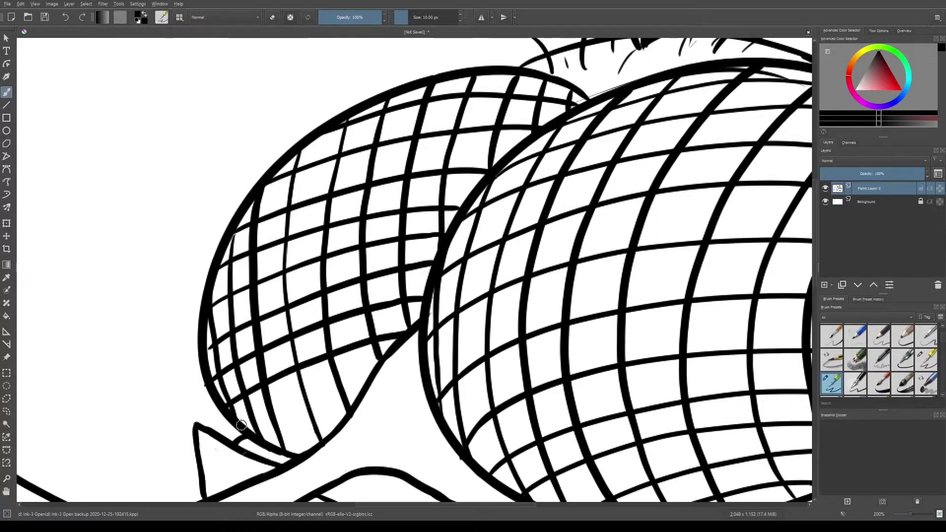
# - Erase the grid line ends that stick out past the outlines of the eyes
pyautogui.scroll(-2, 181, 378)
pyautogui.scroll(1, 425, 245)
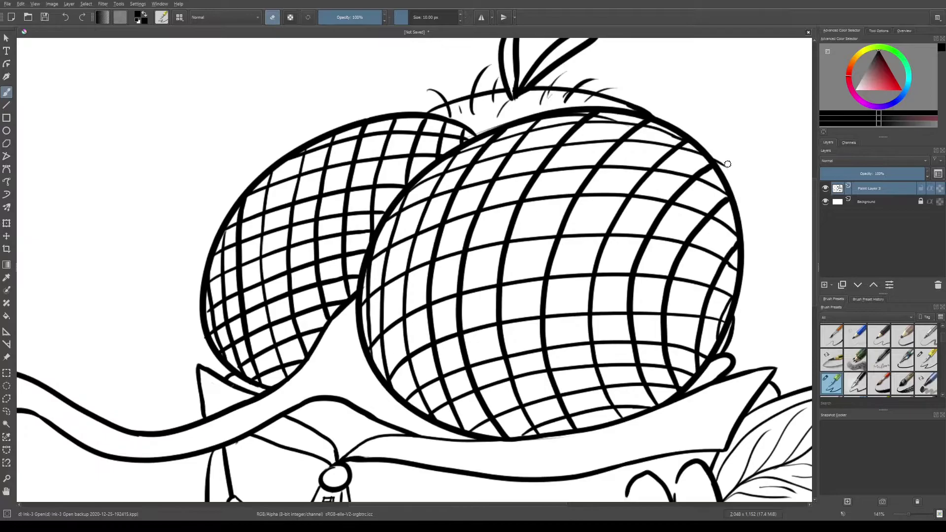
pyautogui.scroll(-3, 725, 162)
pyautogui.scroll(2, 312, 302)
pyautogui.scroll(-1, 312, 303)
pyautogui.scroll(1, 193, 298)
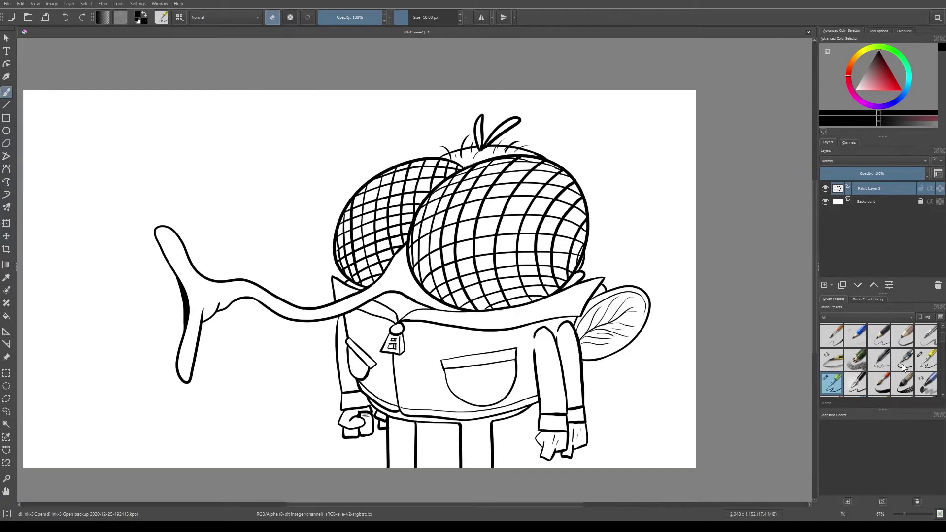
# - Add a colour layer beneath the line art and paint the front eye dark red with a brush of about 52.74 px
pyautogui.click(901, 90)
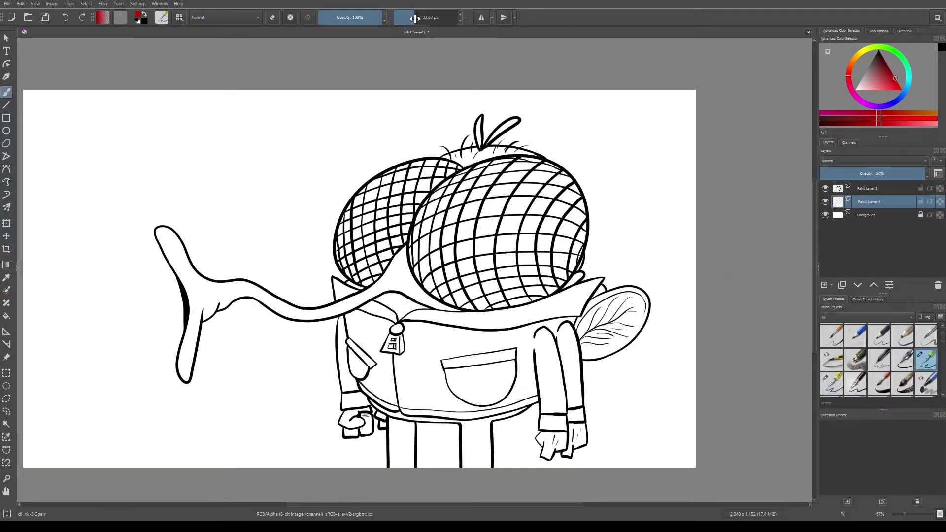
pyautogui.moveTo(411, 17); pyautogui.dragTo(414, 18)
pyautogui.moveTo(487, 217); pyautogui.dragTo(498, 251)
pyautogui.scroll(3, 516, 232)
pyautogui.moveTo(438, 264)
pyautogui.mouseDown()
pyautogui.moveTo(225, 348)
pyautogui.moveTo(346, 441)
pyautogui.moveTo(306, 441)
pyautogui.moveTo(477, 448)
pyautogui.moveTo(533, 442)
pyautogui.moveTo(687, 316)
pyautogui.moveTo(503, 388)
pyautogui.moveTo(350, 421)
pyautogui.moveTo(558, 203)
pyautogui.moveTo(243, 238)
pyautogui.moveTo(435, 63)
pyautogui.moveTo(637, 282)
pyautogui.mouseUp()
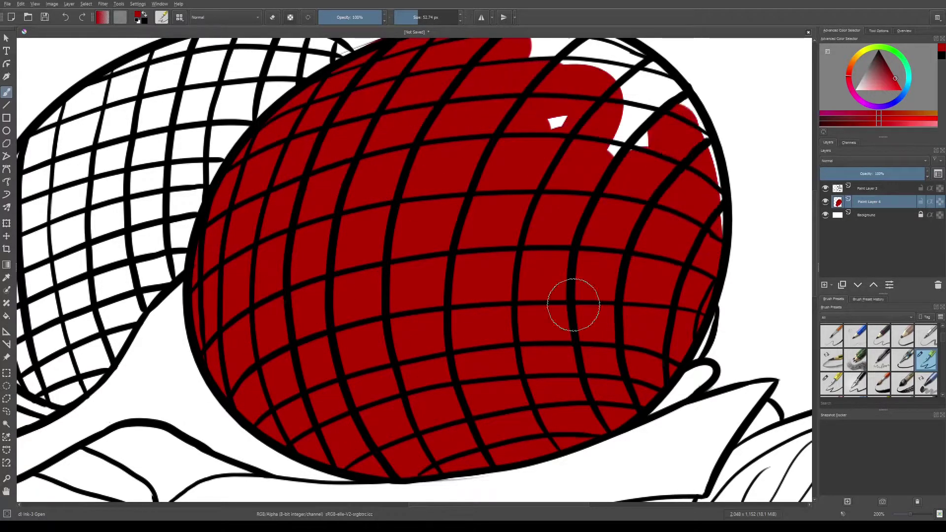
# - Finish the front eye's remaining white areas and fill the rear eye with the same dark red
pyautogui.scroll(-2, 638, 282)
pyautogui.moveTo(434, 286); pyautogui.dragTo(468, 268)
pyautogui.scroll(3, 264, 344)
pyautogui.moveTo(276, 340)
pyautogui.mouseDown()
pyautogui.moveTo(264, 344)
pyautogui.moveTo(400, 414)
pyautogui.moveTo(302, 264)
pyautogui.moveTo(453, 246)
pyautogui.mouseUp()
pyautogui.scroll(-2, 453, 247)
pyautogui.scroll(2, 345, 236)
pyautogui.moveTo(256, 276); pyautogui.dragTo(363, 224)
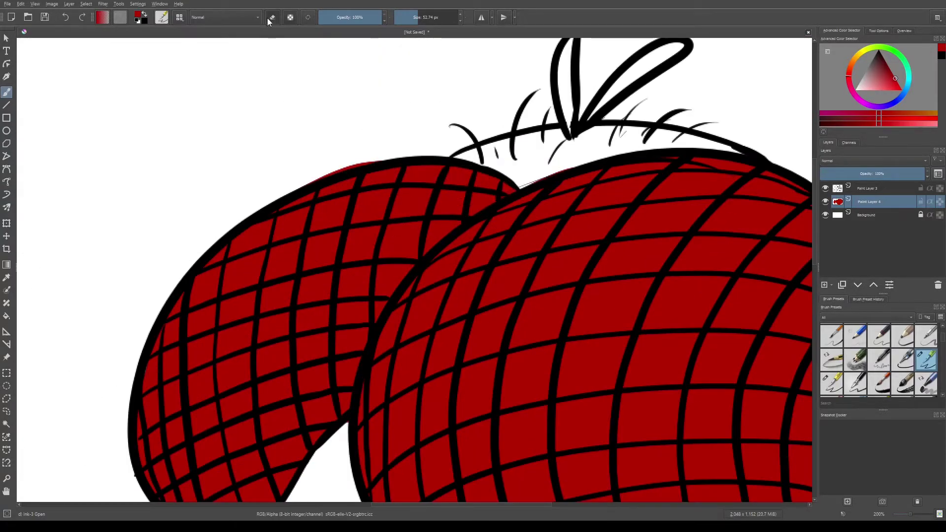
# - Erase the dark red paint spilling over the upper outlines of the eyes
pyautogui.scroll(1, 394, 222)
pyautogui.scroll(-4, 395, 221)
pyautogui.scroll(3, 407, 194)
pyautogui.scroll(-1, 408, 194)
# - Choose a brighter red and paint it along the lower and left rim of the front eye
pyautogui.click(899, 85)
pyautogui.moveTo(389, 446); pyautogui.dragTo(328, 399)
pyautogui.scroll(1, 510, 445)
pyautogui.moveTo(566, 440); pyautogui.dragTo(518, 443)
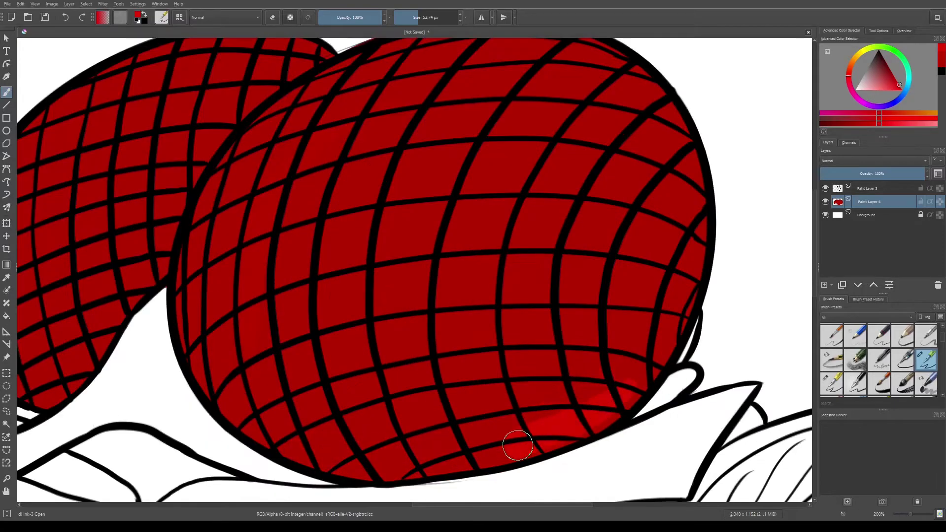
pyautogui.moveTo(634, 387)
pyautogui.mouseDown()
pyautogui.moveTo(494, 445)
pyautogui.moveTo(245, 400)
pyautogui.moveTo(424, 453)
pyautogui.moveTo(244, 399)
pyautogui.moveTo(273, 140)
pyautogui.moveTo(312, 406)
pyautogui.mouseUp()
# - Paint the brighter red along the rear eye's outer side and erase the spill outside its outline
pyautogui.scroll(-2, 454, 207)
pyautogui.moveTo(454, 207); pyautogui.dragTo(444, 197)
pyautogui.scroll(-1, 380, 363)
pyautogui.scroll(3, 324, 384)
pyautogui.moveTo(375, 409)
pyautogui.mouseDown()
pyautogui.moveTo(324, 384)
pyautogui.moveTo(421, 107)
pyautogui.moveTo(313, 337)
pyautogui.moveTo(398, 382)
pyautogui.moveTo(428, 99)
pyautogui.mouseUp()
pyautogui.scroll(-2, 302, 153)
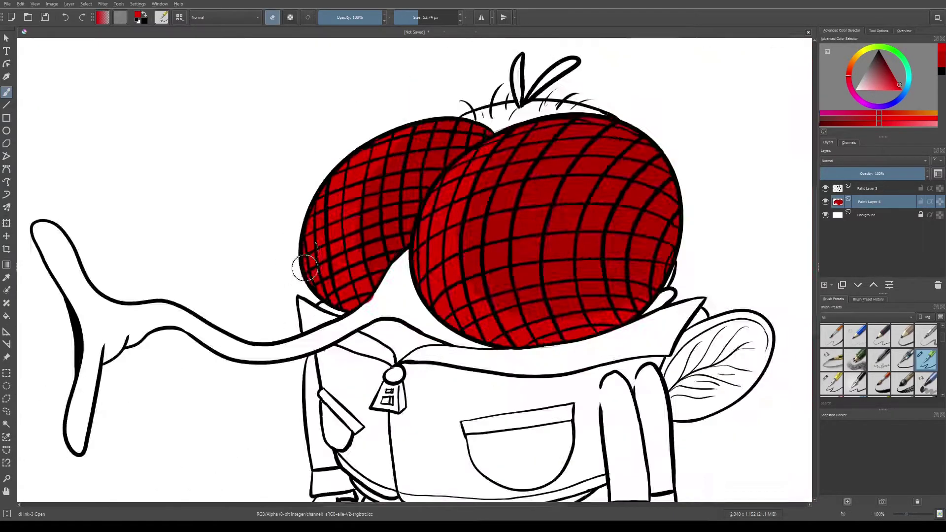
pyautogui.scroll(1, 302, 152)
# - Choose an orange-brown and paint the front sleeve and the main body of the jacket
pyautogui.click(851, 59)
pyautogui.click(888, 78)
pyautogui.moveTo(572, 355); pyautogui.dragTo(599, 357)
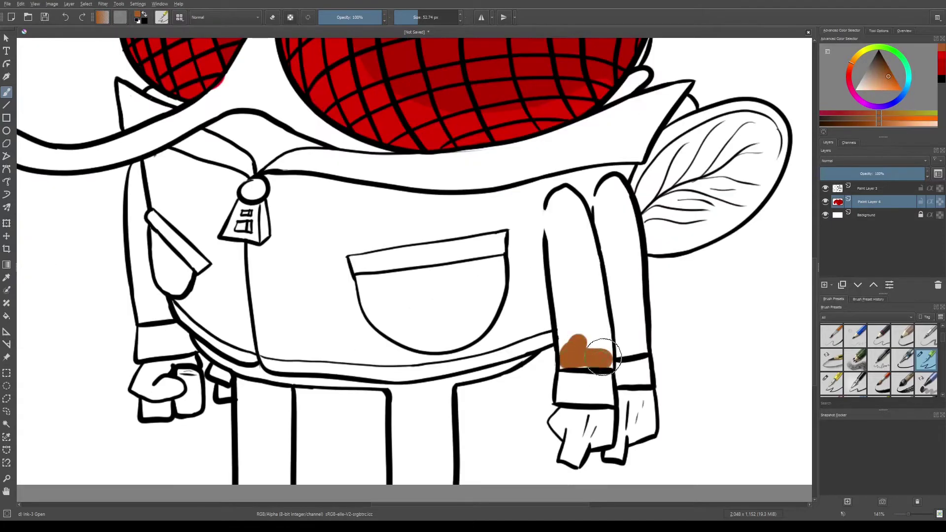
pyautogui.scroll(1, 587, 355)
pyautogui.moveTo(532, 292)
pyautogui.mouseDown()
pyautogui.moveTo(507, 264)
pyautogui.moveTo(479, 168)
pyautogui.moveTo(518, 305)
pyautogui.moveTo(557, 212)
pyautogui.moveTo(556, 163)
pyautogui.mouseUp()
pyautogui.moveTo(442, 141)
pyautogui.mouseDown()
pyautogui.moveTo(443, 340)
pyautogui.moveTo(340, 369)
pyautogui.mouseUp()
pyautogui.moveTo(86, 329)
pyautogui.mouseDown()
pyautogui.moveTo(374, 310)
pyautogui.moveTo(473, 385)
pyautogui.mouseUp()
# - Paint the jacket's right side and the rear sleeve in the same orange-brown
pyautogui.scroll(2, 473, 384)
pyautogui.moveTo(656, 379)
pyautogui.mouseDown()
pyautogui.moveTo(714, 394)
pyautogui.moveTo(444, 256)
pyautogui.moveTo(389, 276)
pyautogui.moveTo(457, 140)
pyautogui.moveTo(502, 209)
pyautogui.moveTo(641, 163)
pyautogui.moveTo(690, 172)
pyautogui.mouseUp()
pyautogui.scroll(-1, 557, 392)
pyautogui.scroll(1, 591, 197)
pyautogui.moveTo(493, 198); pyautogui.dragTo(567, 212)
# - Fill the jacket's left panel around the zipper and the far left sleeve with orange-brown
pyautogui.scroll(1, 172, 256)
pyautogui.scroll(2, 173, 256)
pyautogui.moveTo(145, 232)
pyautogui.mouseDown()
pyautogui.moveTo(148, 266)
pyautogui.moveTo(78, 246)
pyautogui.mouseUp()
pyautogui.moveTo(138, 162); pyautogui.dragTo(109, 170)
pyautogui.scroll(-2, 198, 295)
pyautogui.moveTo(294, 367); pyautogui.dragTo(167, 279)
pyautogui.moveTo(144, 311)
pyautogui.mouseDown()
pyautogui.moveTo(137, 113)
pyautogui.moveTo(267, 315)
pyautogui.moveTo(222, 177)
pyautogui.moveTo(242, 110)
pyautogui.moveTo(257, 163)
pyautogui.mouseUp()
# - Erase the brown paint spilling below the jacket's lower hem with a 30.52 px brush
pyautogui.scroll(2, 257, 163)
pyautogui.scroll(-3, 402, 298)
pyautogui.scroll(4, 482, 368)
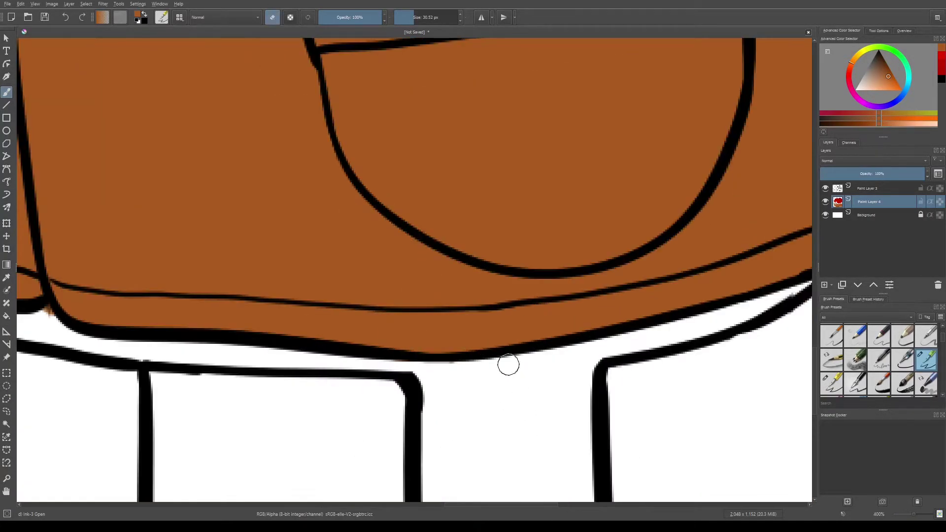
pyautogui.scroll(-6, 357, 367)
pyautogui.scroll(6, 357, 367)
# - Lighten the orange-brown and fill both jacket pockets and their flaps with it
pyautogui.press('l')
pyautogui.press('l')
pyautogui.moveTo(404, 327)
pyautogui.mouseDown()
pyautogui.moveTo(523, 446)
pyautogui.moveTo(649, 276)
pyautogui.moveTo(434, 315)
pyautogui.moveTo(581, 295)
pyautogui.mouseUp()
pyautogui.scroll(-5, 582, 296)
pyautogui.scroll(4, 577, 335)
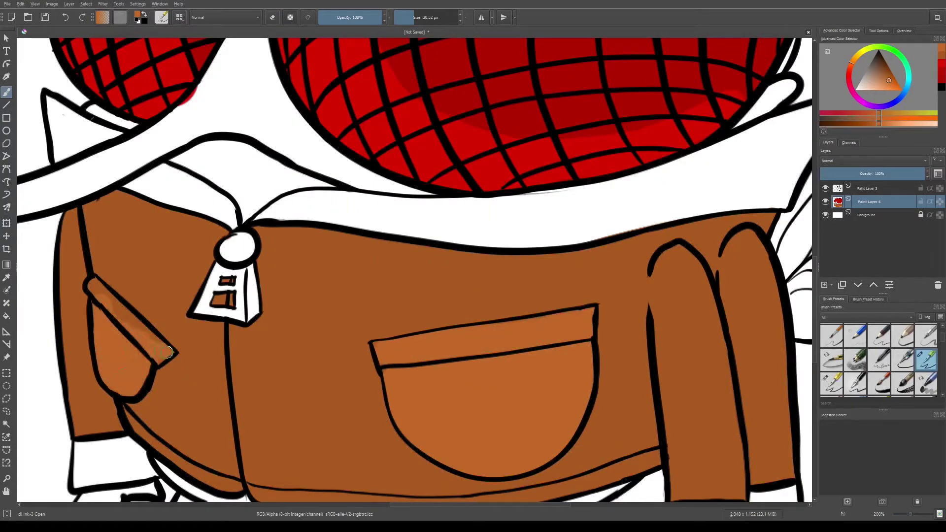
pyautogui.scroll(-5, 168, 352)
pyautogui.scroll(5, 412, 468)
# - Paint the band along the jacket's lower hem in the lighter orange-brown
pyautogui.scroll(-5, 412, 468)
pyautogui.scroll(6, 63, 316)
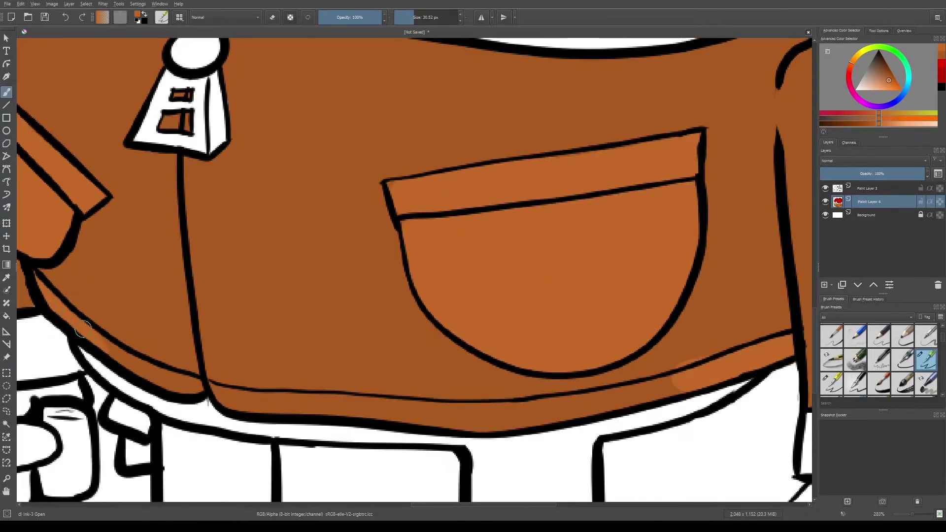
pyautogui.scroll(3, 63, 316)
pyautogui.moveTo(315, 395)
pyautogui.mouseDown()
pyautogui.moveTo(429, 434)
pyautogui.moveTo(570, 430)
pyautogui.moveTo(681, 372)
pyautogui.moveTo(381, 425)
pyautogui.moveTo(281, 432)
pyautogui.mouseUp()
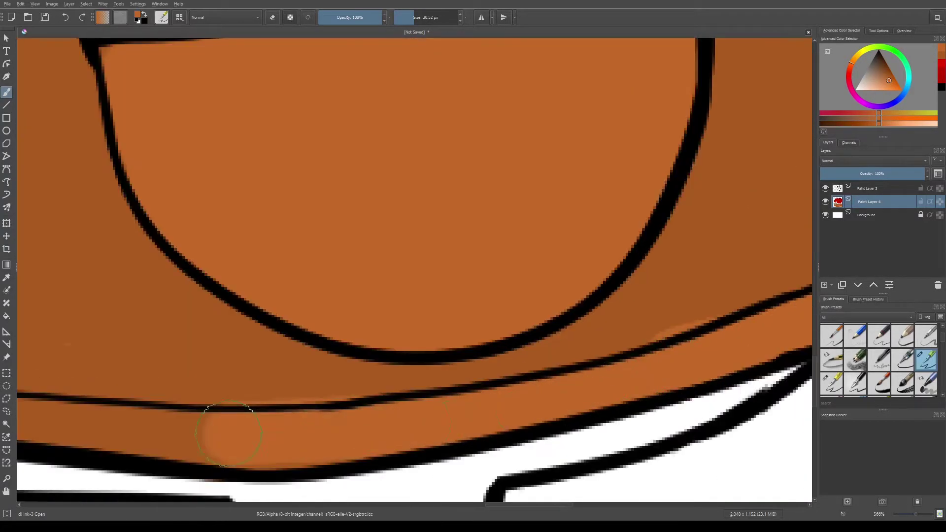
# - Fill the sleeve cuffs on both sides of the jacket with the lighter orange-brown
pyautogui.scroll(-2, 281, 431)
pyautogui.moveTo(561, 384)
pyautogui.mouseDown()
pyautogui.moveTo(575, 367)
pyautogui.moveTo(625, 407)
pyautogui.mouseUp()
pyautogui.moveTo(653, 339); pyautogui.dragTo(690, 345)
pyautogui.scroll(-3, 689, 345)
pyautogui.scroll(3, 320, 340)
pyautogui.moveTo(321, 340); pyautogui.dragTo(344, 353)
pyautogui.scroll(-5, 344, 353)
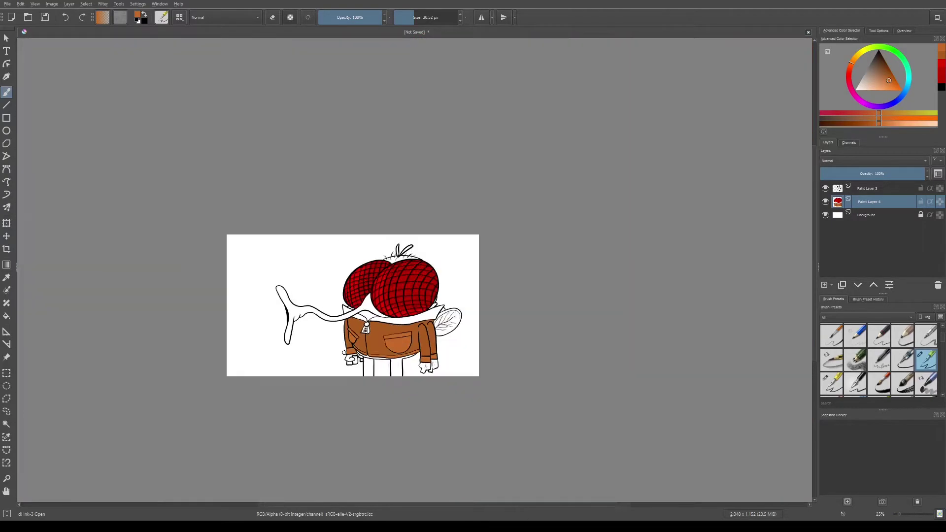
# - Choose a darker, muted brown and paint three vertical ribbing stripes on the left sleeve's cuff
pyautogui.scroll(8, 344, 353)
pyautogui.moveTo(243, 333); pyautogui.dragTo(242, 407)
pyautogui.moveTo(287, 325); pyautogui.dragTo(290, 401)
pyautogui.moveTo(335, 396); pyautogui.dragTo(329, 320)
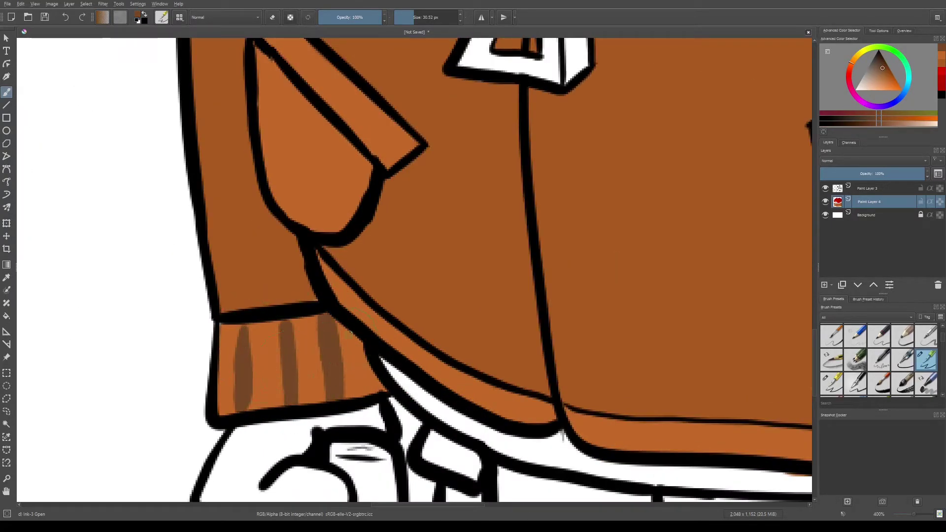
# - Undo the muted cuff stripes and repaint the left sleeve's cuff ribbing in a slightly darker orange-brown
pyautogui.hotkey('ctrl', 'z')
pyautogui.hotkey('ctrl', 'z')
pyautogui.hotkey('ctrl', 'z')
pyautogui.scroll(-2, 291, 370)
pyautogui.scroll(1, 296, 247)
pyautogui.click(883, 74)
pyautogui.scroll(-2, 296, 247)
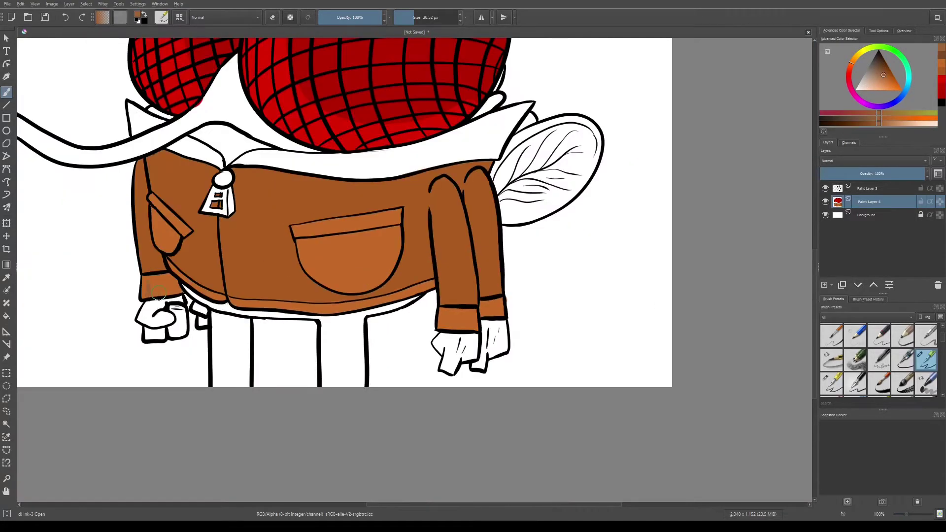
pyautogui.scroll(3, 150, 217)
pyautogui.moveTo(150, 276); pyautogui.dragTo(150, 157)
pyautogui.hotkey('ctrl', 'z')
pyautogui.moveTo(153, 278); pyautogui.dragTo(153, 161)
pyautogui.moveTo(234, 268)
pyautogui.mouseDown()
pyautogui.moveTo(234, 155)
pyautogui.moveTo(220, 163)
pyautogui.mouseUp()
# - Paint matching darker orange-brown ribbing stripes on both cuffs at the right side of the jacket
pyautogui.scroll(-4, 215, 165)
pyautogui.scroll(4, 325, 312)
pyautogui.moveTo(409, 348); pyautogui.dragTo(409, 268)
pyautogui.moveTo(460, 348); pyautogui.dragTo(461, 268)
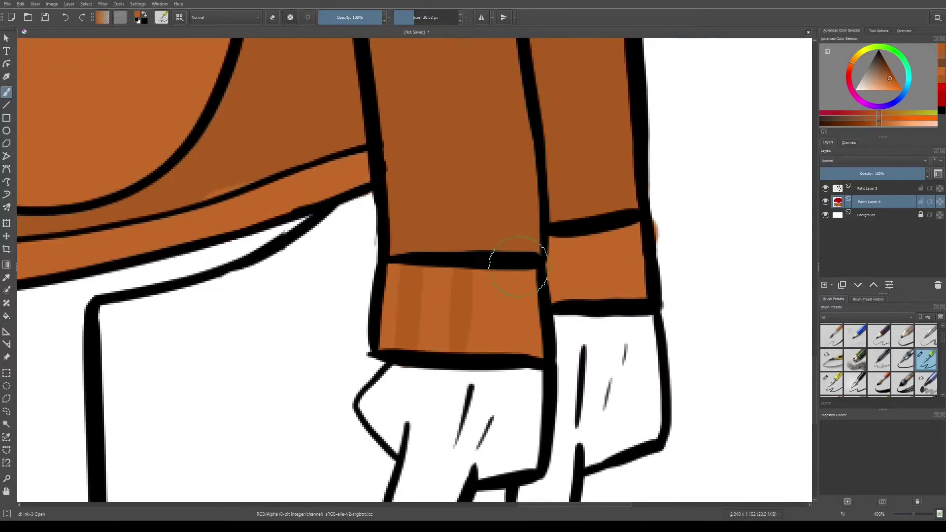
pyautogui.moveTo(619, 295); pyautogui.dragTo(619, 236)
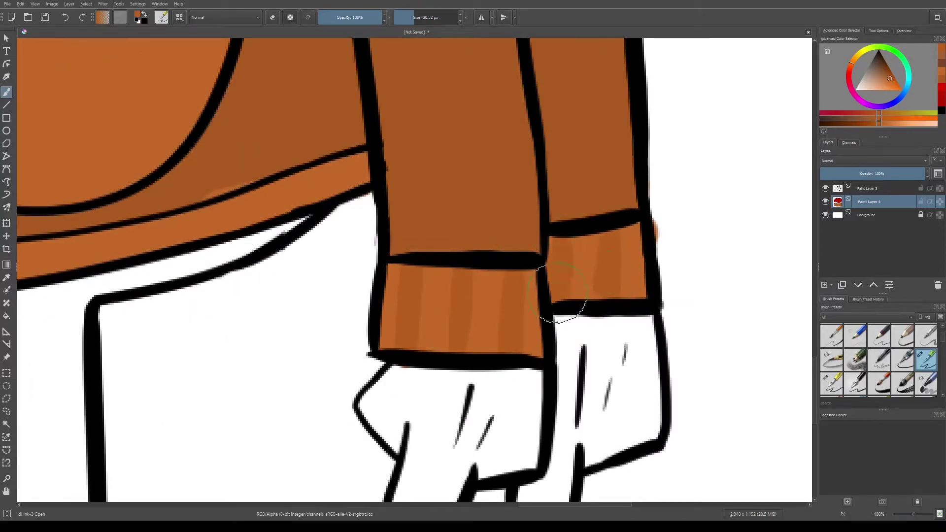
pyautogui.scroll(-4, 561, 300)
# - Paint evenly spaced darker orange-brown ribbing stripes along the whole lower hem band of the jacket
pyautogui.scroll(5, 360, 144)
pyautogui.scroll(-4, 257, 123)
pyautogui.scroll(4, 246, 182)
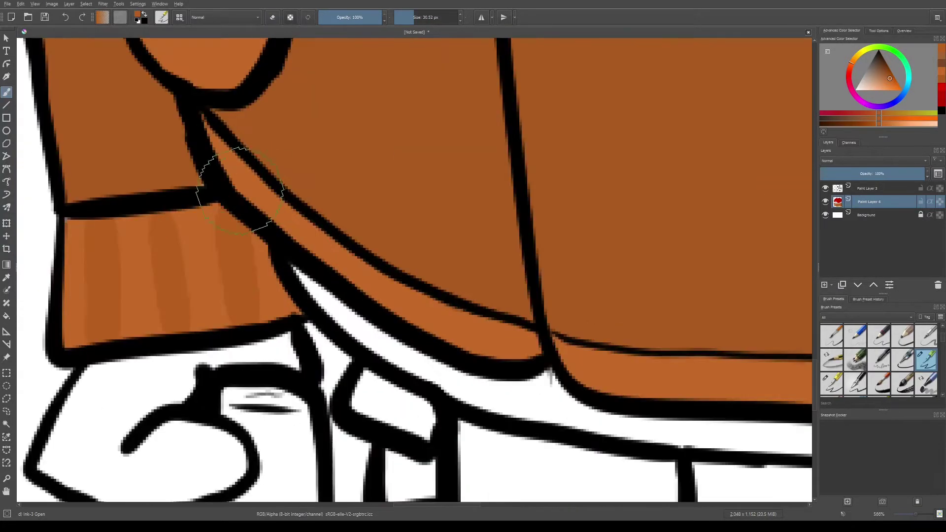
pyautogui.moveTo(359, 276); pyautogui.dragTo(513, 345)
pyautogui.scroll(-1, 535, 353)
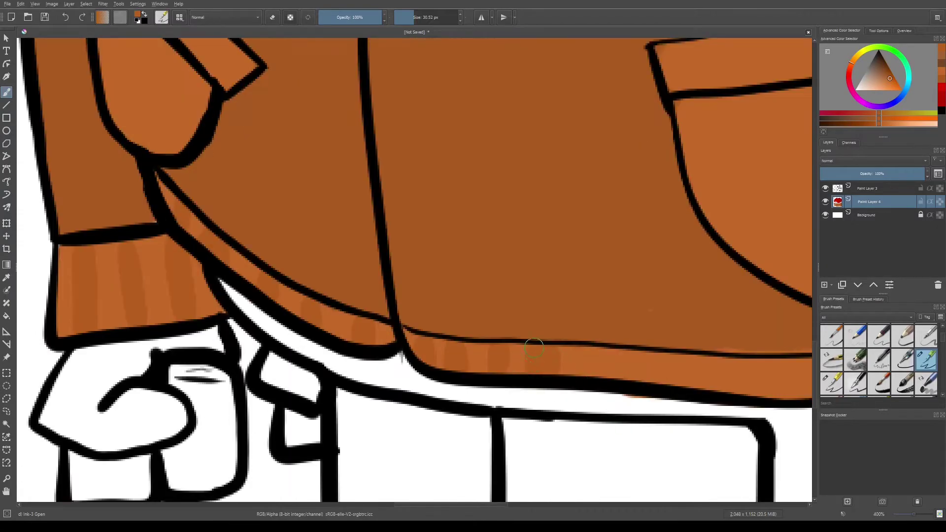
pyautogui.moveTo(647, 376); pyautogui.dragTo(498, 355)
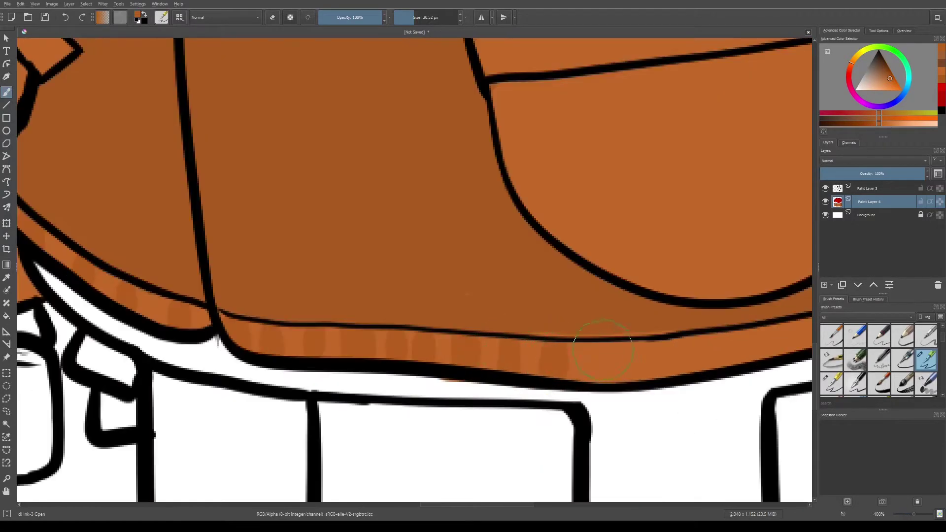
pyautogui.moveTo(706, 341); pyautogui.dragTo(513, 368)
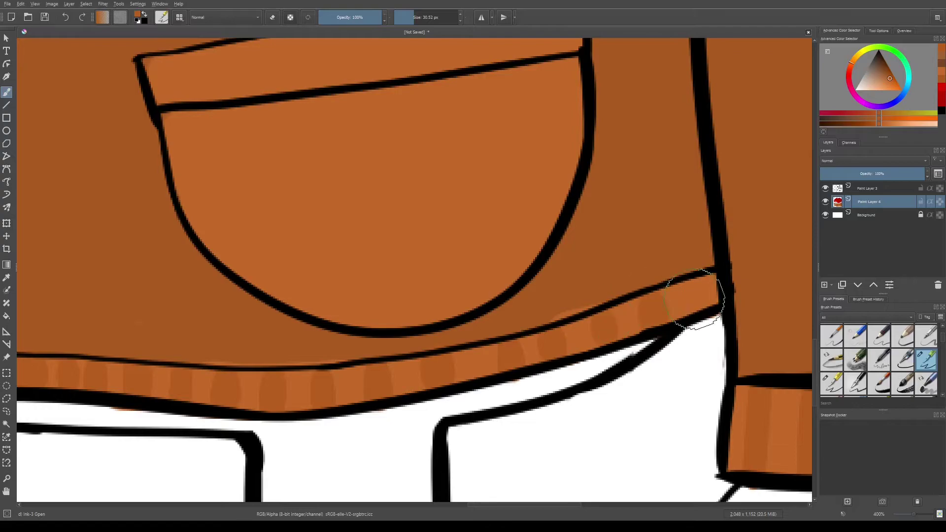
pyautogui.scroll(-4, 657, 309)
pyautogui.scroll(3, 598, 395)
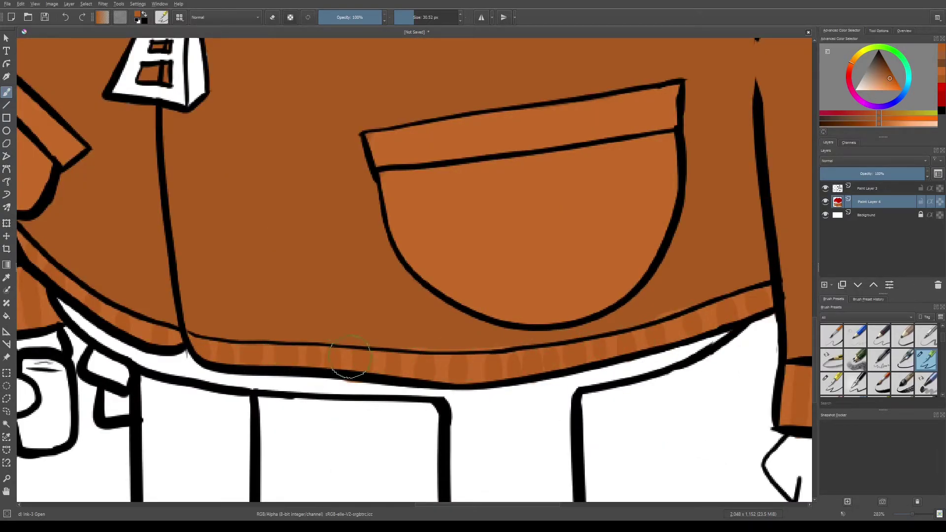
# - Choose a warm light grey and fill the jacket's collar on both sides of the zipper
pyautogui.press('1')
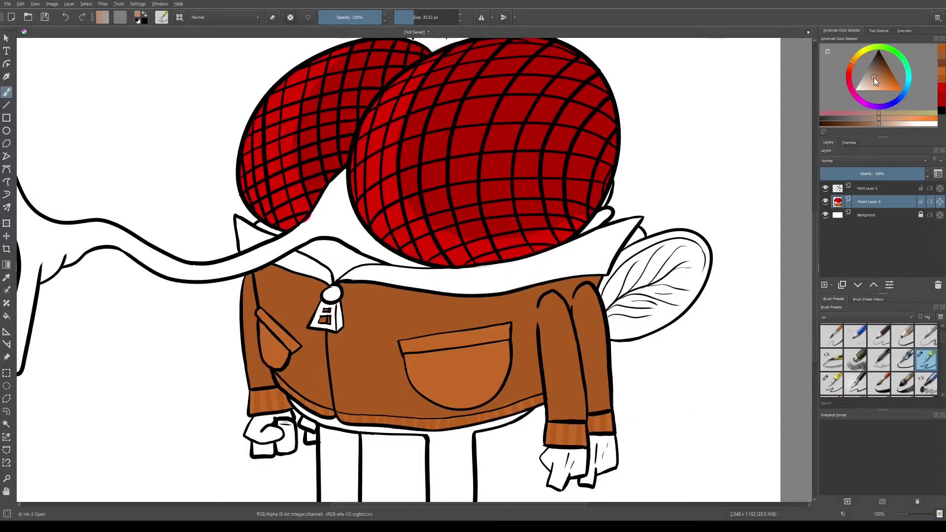
pyautogui.click(866, 76)
pyautogui.scroll(3, 602, 264)
pyautogui.moveTo(591, 247); pyautogui.dragTo(611, 276)
pyautogui.moveTo(606, 207); pyautogui.dragTo(641, 162)
pyautogui.moveTo(493, 345)
pyautogui.mouseDown()
pyautogui.moveTo(583, 337)
pyautogui.moveTo(600, 287)
pyautogui.moveTo(399, 367)
pyautogui.mouseUp()
pyautogui.scroll(-3, 399, 368)
pyautogui.scroll(3, 228, 363)
pyautogui.moveTo(264, 389)
pyautogui.mouseDown()
pyautogui.moveTo(119, 340)
pyautogui.moveTo(148, 345)
pyautogui.moveTo(169, 363)
pyautogui.mouseUp()
pyautogui.scroll(-3, 247, 345)
pyautogui.scroll(3, 127, 317)
pyautogui.scroll(-3, 169, 363)
pyautogui.scroll(3, 337, 370)
pyautogui.moveTo(542, 404)
pyautogui.mouseDown()
pyautogui.moveTo(668, 400)
pyautogui.moveTo(626, 363)
pyautogui.moveTo(222, 382)
pyautogui.mouseUp()
pyautogui.moveTo(372, 369); pyautogui.dragTo(700, 355)
# - Choose a very dark grey and fill both legs and the strip of trousers beneath the jacket hem
pyautogui.scroll(-10, 700, 355)
pyautogui.scroll(10, 409, 296)
pyautogui.click(875, 57)
pyautogui.moveTo(418, 464)
pyautogui.mouseDown()
pyautogui.moveTo(412, 415)
pyautogui.moveTo(433, 355)
pyautogui.mouseUp()
pyautogui.scroll(3, 412, 376)
pyautogui.scroll(3, 448, 321)
pyautogui.moveTo(448, 321); pyautogui.dragTo(632, 268)
pyautogui.scroll(3, 515, 317)
pyautogui.scroll(2, 516, 317)
pyautogui.scroll(-6, 633, 268)
pyautogui.moveTo(320, 365)
pyautogui.mouseDown()
pyautogui.moveTo(321, 306)
pyautogui.moveTo(281, 275)
pyautogui.moveTo(320, 232)
pyautogui.mouseUp()
pyautogui.scroll(4, 276, 231)
pyautogui.moveTo(190, 154)
pyautogui.mouseDown()
pyautogui.moveTo(398, 254)
pyautogui.moveTo(724, 273)
pyautogui.mouseUp()
pyautogui.scroll(-6, 412, 376)
pyautogui.scroll(6, 406, 311)
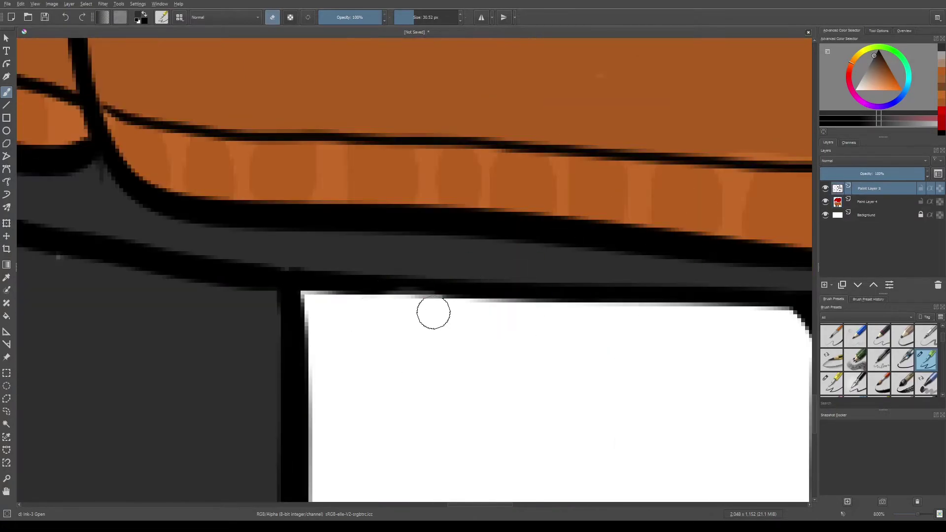
pyautogui.scroll(-8, 406, 311)
pyautogui.scroll(5, 350, 393)
pyautogui.scroll(-3, 350, 393)
pyautogui.scroll(4, 674, 335)
pyautogui.scroll(3, 905, 342)
pyautogui.moveTo(544, 355)
pyautogui.mouseDown()
pyautogui.moveTo(631, 305)
pyautogui.moveTo(640, 374)
pyautogui.moveTo(492, 443)
pyautogui.moveTo(488, 473)
pyautogui.mouseUp()
pyautogui.hotkey('ctrl', 'z')
# - Add a layer above the background, paint the wing cyan with Airbrush Soft, and erase the overspill to soften the colour
pyautogui.click(839, 218)
pyautogui.press('Insert')
pyautogui.moveTo(579, 385)
pyautogui.mouseDown()
pyautogui.moveTo(559, 390)
pyautogui.moveTo(566, 419)
pyautogui.moveTo(493, 321)
pyautogui.moveTo(529, 301)
pyautogui.moveTo(537, 276)
pyautogui.mouseUp()
pyautogui.press('e')
pyautogui.moveTo(493, 468)
pyautogui.mouseDown()
pyautogui.moveTo(518, 485)
pyautogui.moveTo(580, 375)
pyautogui.mouseUp()
pyautogui.scroll(-3, 548, 355)
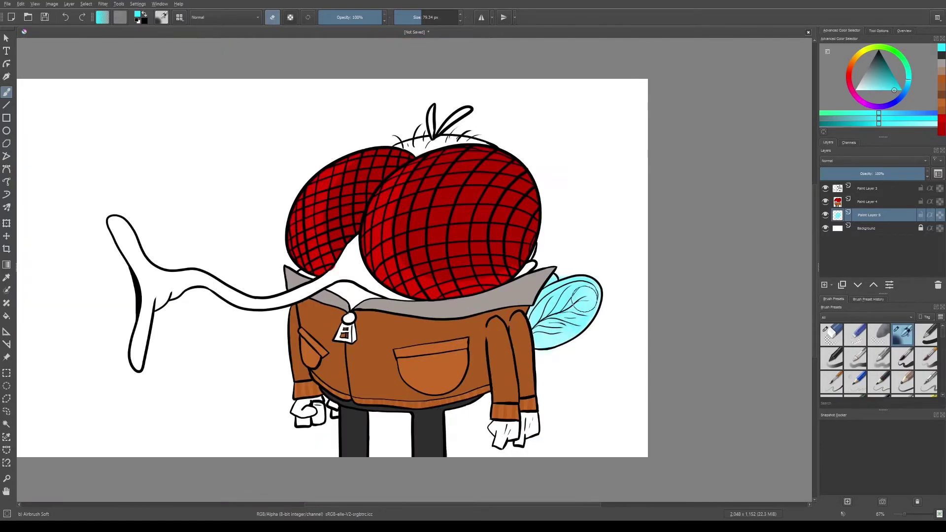
pyautogui.scroll(3, 600, 290)
pyautogui.scroll(-2, 407, 285)
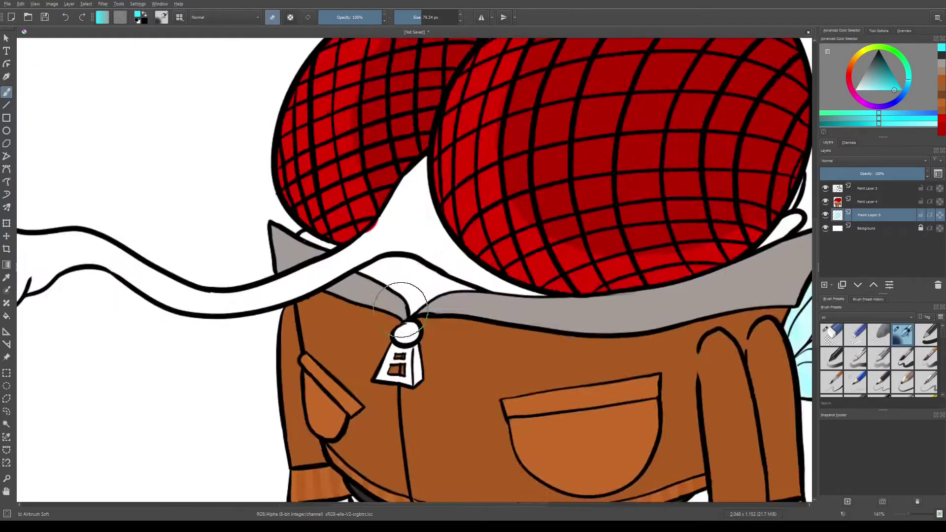
# - On the colour layer, fill the zipper pull mid grey with a 10 px ink brush and shade its right side darker grey
pyautogui.scroll(5, 408, 286)
pyautogui.press('e')
pyautogui.scroll(-2, 833, 354)
pyautogui.click(832, 378)
pyautogui.press('pageup')
pyautogui.moveTo(459, 323); pyautogui.dragTo(459, 315)
pyautogui.moveTo(412, 290); pyautogui.dragTo(479, 240)
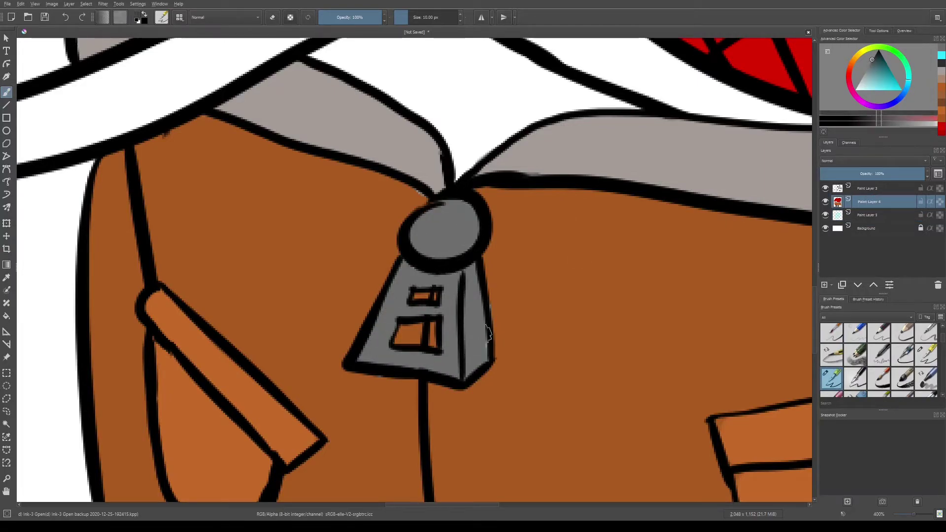
pyautogui.hotkey('ctrl', 'z')
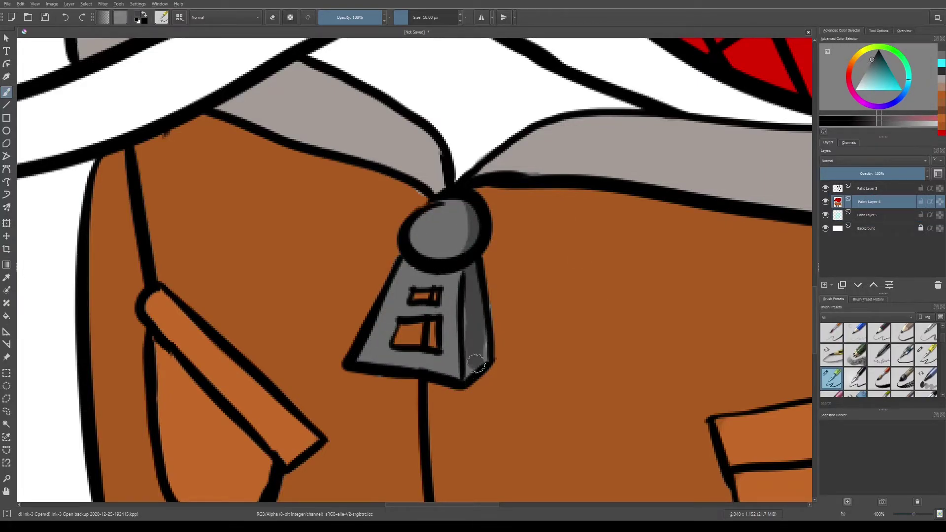
pyautogui.scroll(-5, 476, 357)
pyautogui.scroll(1, 494, 257)
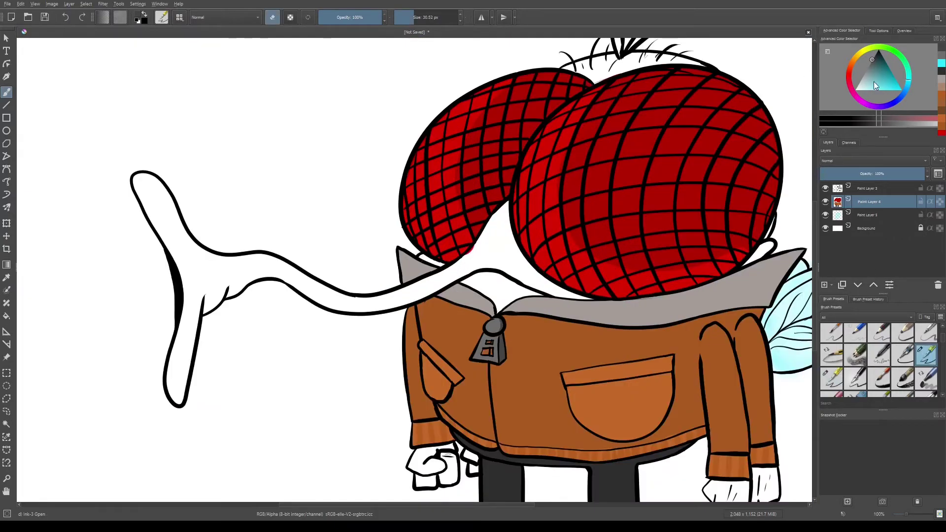
pyautogui.click(883, 105)
pyautogui.click(872, 64)
pyautogui.moveTo(512, 260); pyautogui.dragTo(565, 295)
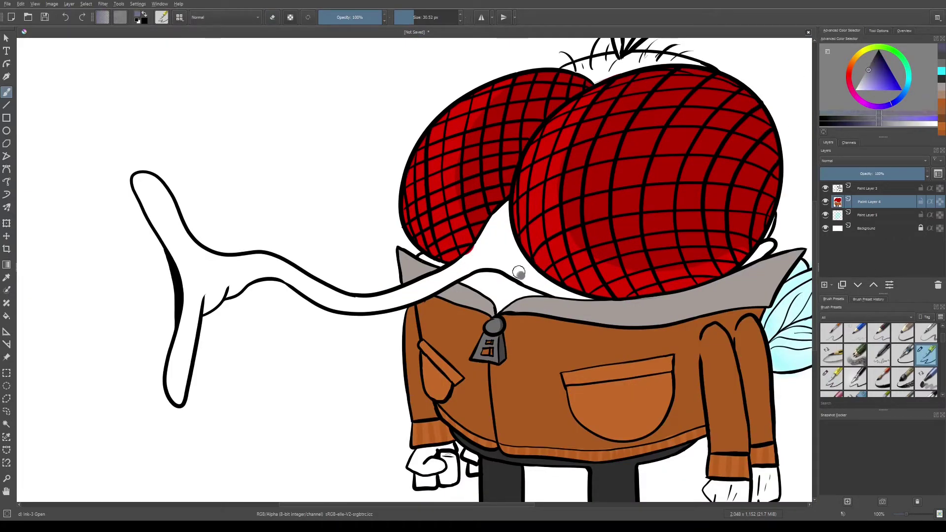
pyautogui.scroll(3, 555, 285)
pyautogui.hotkey('ctrl', 'z')
# - Choose a neutral dark grey and fill the long snout from its forked end to the face between the eyes
pyautogui.click(870, 63)
pyautogui.moveTo(423, 72); pyautogui.dragTo(424, 217)
pyautogui.moveTo(408, 58)
pyautogui.mouseDown()
pyautogui.moveTo(348, 190)
pyautogui.moveTo(227, 266)
pyautogui.mouseUp()
pyautogui.scroll(-3, 237, 271)
pyautogui.moveTo(235, 330); pyautogui.dragTo(233, 357)
pyautogui.moveTo(242, 281); pyautogui.dragTo(217, 213)
pyautogui.scroll(1, 212, 208)
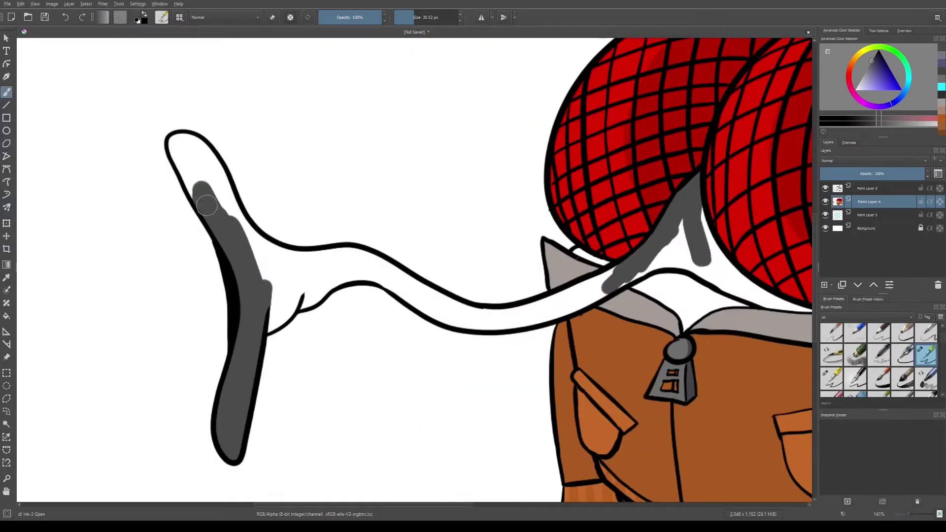
pyautogui.moveTo(305, 298); pyautogui.dragTo(340, 291)
pyautogui.scroll(-1, 340, 291)
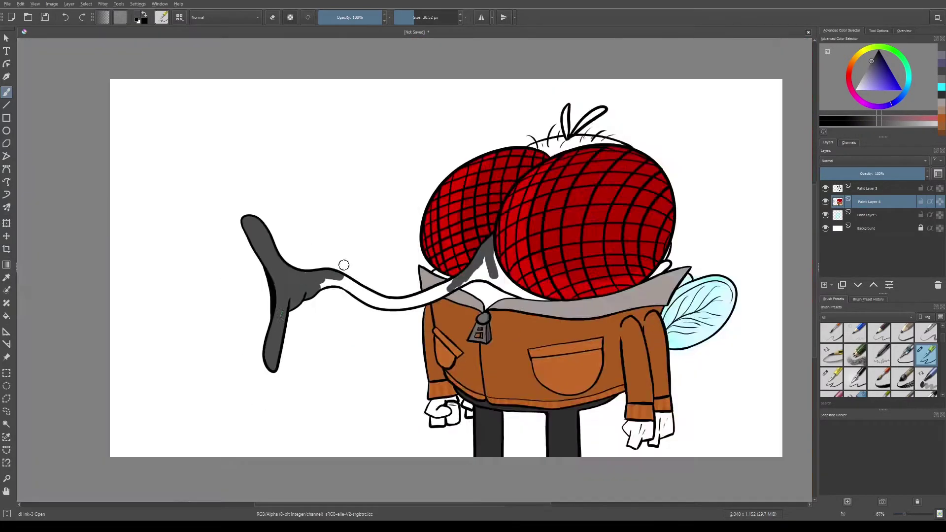
pyautogui.scroll(3, 316, 323)
pyautogui.moveTo(317, 323)
pyautogui.mouseDown()
pyautogui.moveTo(581, 412)
pyautogui.moveTo(718, 388)
pyautogui.mouseUp()
pyautogui.scroll(-1, 717, 387)
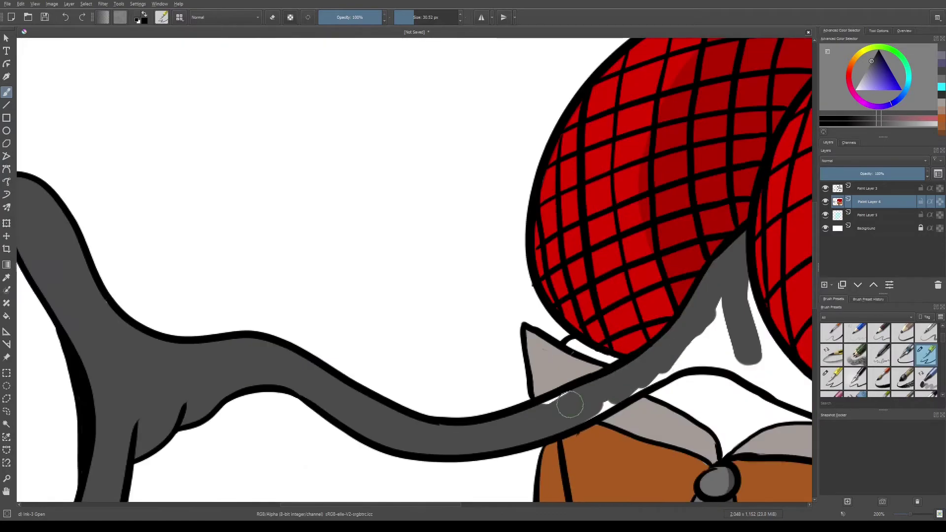
# - Fill the rest of the face below the eyes and the neck inside the collar with the dark grey
pyautogui.moveTo(734, 287)
pyautogui.mouseDown()
pyautogui.moveTo(327, 276)
pyautogui.moveTo(412, 343)
pyautogui.moveTo(382, 336)
pyautogui.mouseUp()
pyautogui.hotkey('ctrl', 'z')
pyautogui.scroll(3, 382, 337)
pyautogui.moveTo(554, 354); pyautogui.dragTo(422, 328)
pyautogui.scroll(-2, 423, 327)
pyautogui.scroll(2, 391, 382)
pyautogui.moveTo(391, 383); pyautogui.dragTo(412, 364)
pyautogui.scroll(-3, 503, 317)
# - Fill the top of the head, the part behind the right eye and both antennae with the dark grey
pyautogui.scroll(3, 465, 148)
pyautogui.moveTo(465, 148)
pyautogui.mouseDown()
pyautogui.moveTo(266, 118)
pyautogui.moveTo(434, 136)
pyautogui.mouseUp()
pyautogui.scroll(-4, 434, 136)
pyautogui.scroll(2, 572, 149)
pyautogui.scroll(-3, 327, 82)
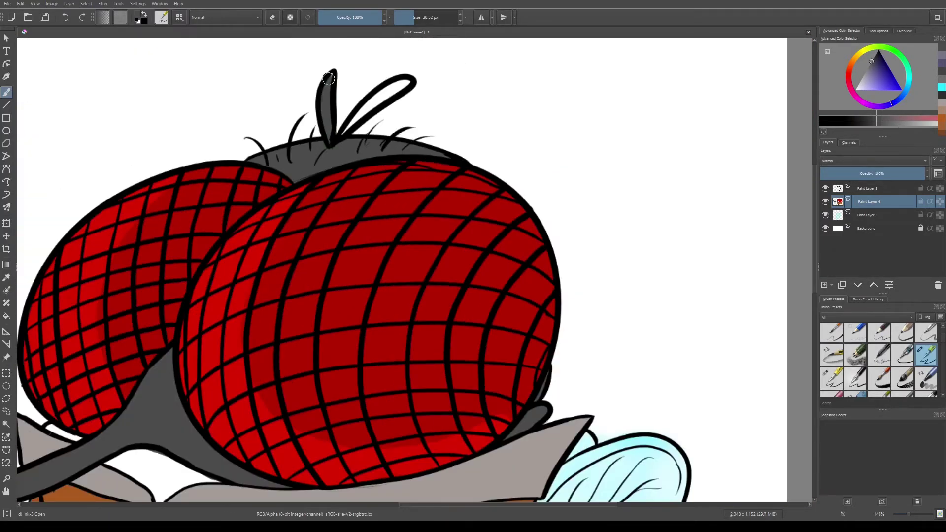
pyautogui.scroll(-3, 406, 82)
pyautogui.scroll(5, 424, 207)
pyautogui.moveTo(422, 348)
pyautogui.mouseDown()
pyautogui.moveTo(497, 310)
pyautogui.moveTo(517, 243)
pyautogui.moveTo(330, 264)
pyautogui.moveTo(375, 237)
pyautogui.mouseUp()
pyautogui.moveTo(190, 186); pyautogui.dragTo(123, 157)
pyautogui.scroll(-6, 148, 162)
pyautogui.scroll(5, 340, 330)
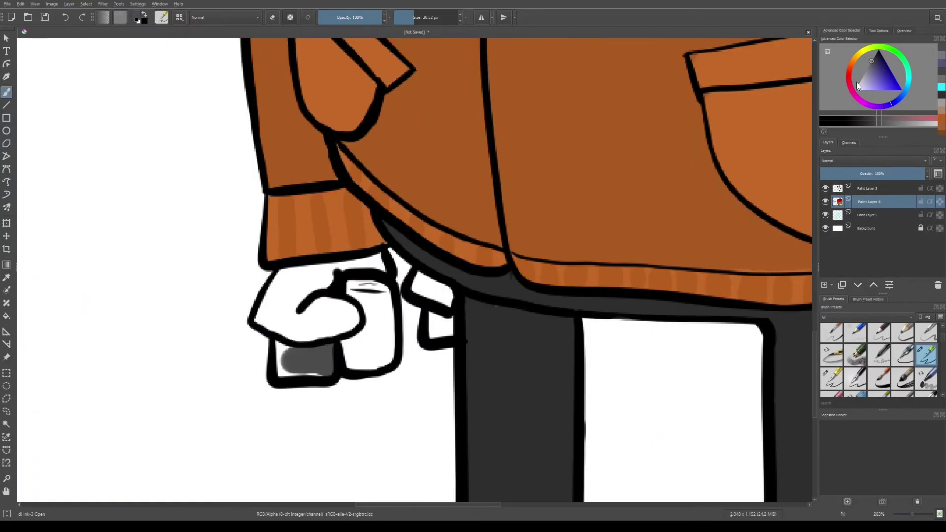
pyautogui.moveTo(316, 345)
pyautogui.mouseDown()
pyautogui.moveTo(308, 325)
pyautogui.moveTo(374, 340)
pyautogui.mouseUp()
pyautogui.hotkey('ctrl', 'z')
pyautogui.scroll(-5, 570, 250)
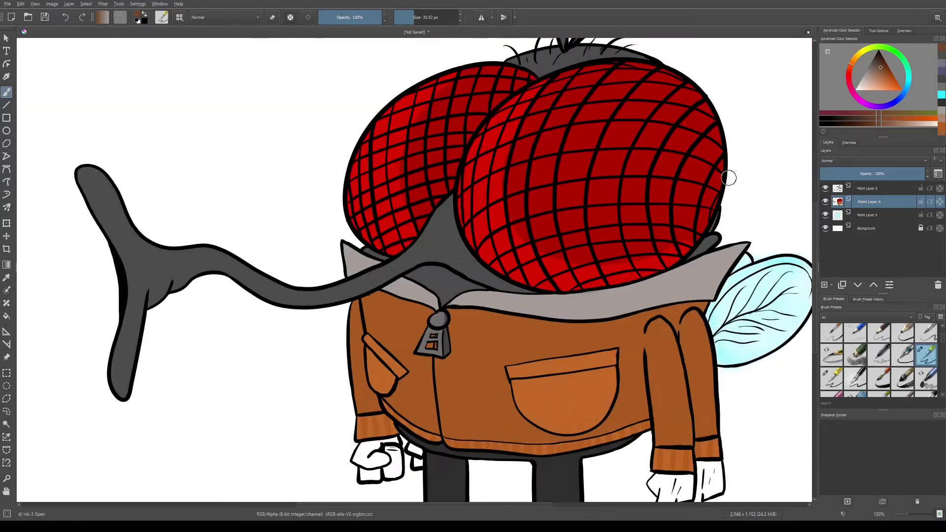
# - Choose a darker grey and fill the left hand and the fingers showing behind the hem, using the 10 px ink brush
pyautogui.click(873, 58)
pyautogui.scroll(4, 379, 433)
pyautogui.moveTo(376, 433); pyautogui.dragTo(370, 401)
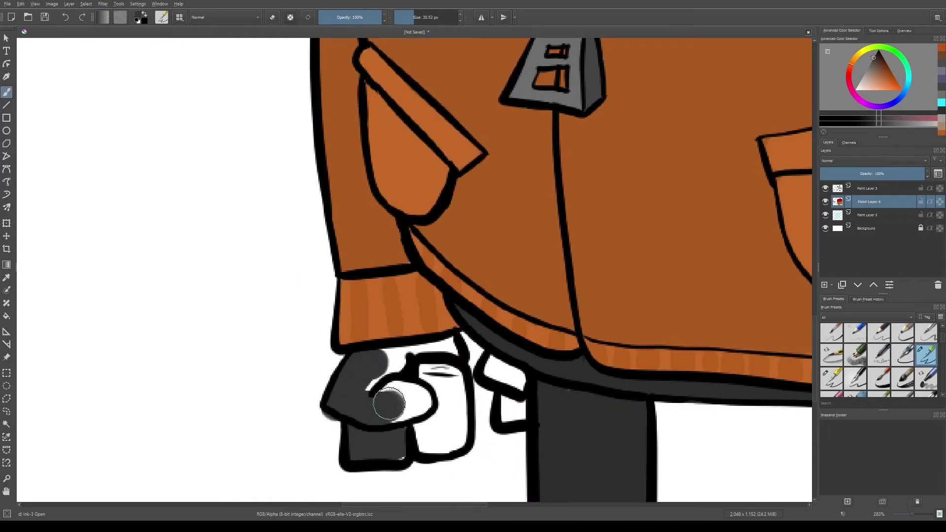
pyautogui.hotkey('ctrl', 'z')
pyautogui.scroll(2, 443, 419)
pyautogui.press('/')
pyautogui.moveTo(453, 399)
pyautogui.mouseDown()
pyautogui.moveTo(479, 447)
pyautogui.moveTo(497, 315)
pyautogui.moveTo(365, 370)
pyautogui.moveTo(389, 394)
pyautogui.moveTo(370, 478)
pyautogui.mouseUp()
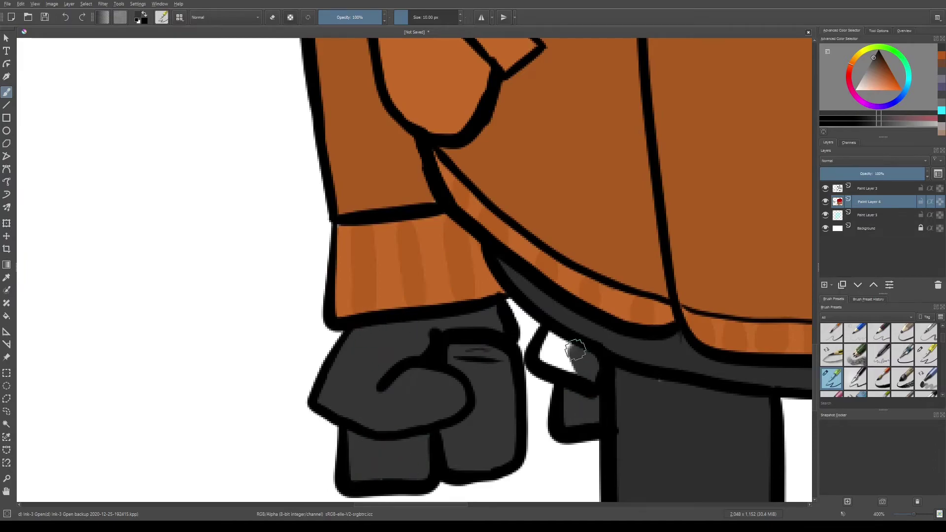
pyautogui.moveTo(587, 371); pyautogui.dragTo(547, 348)
# - Fill both hands at the right side of the body with the same darker grey
pyautogui.scroll(-5, 547, 347)
pyautogui.scroll(4, 434, 385)
pyautogui.moveTo(434, 374); pyautogui.dragTo(392, 397)
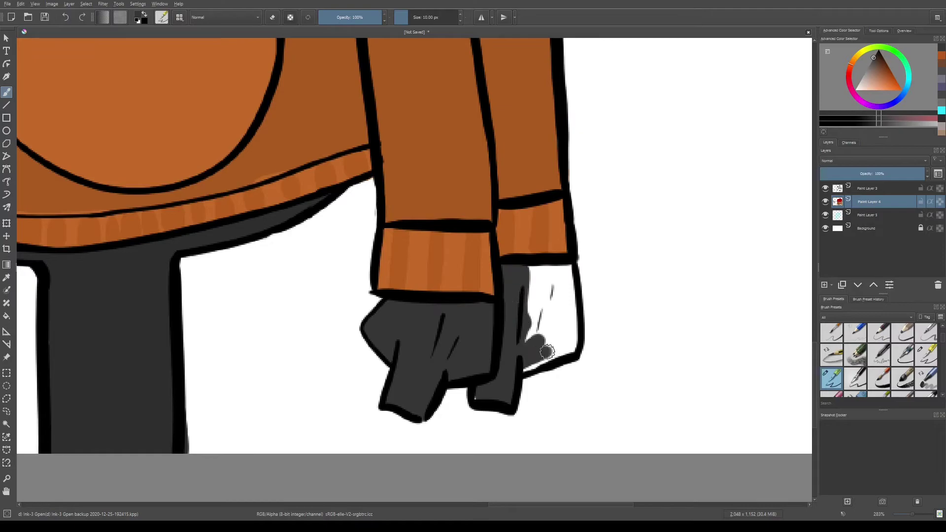
pyautogui.scroll(-5, 561, 339)
# - Draw fine black hair strokes on the neck and short curved wrinkle lines along the snout and face
pyautogui.moveTo(560, 339)
pyautogui.mouseDown()
pyautogui.moveTo(542, 306)
pyautogui.moveTo(498, 292)
pyautogui.mouseUp()
pyautogui.scroll(5, 560, 339)
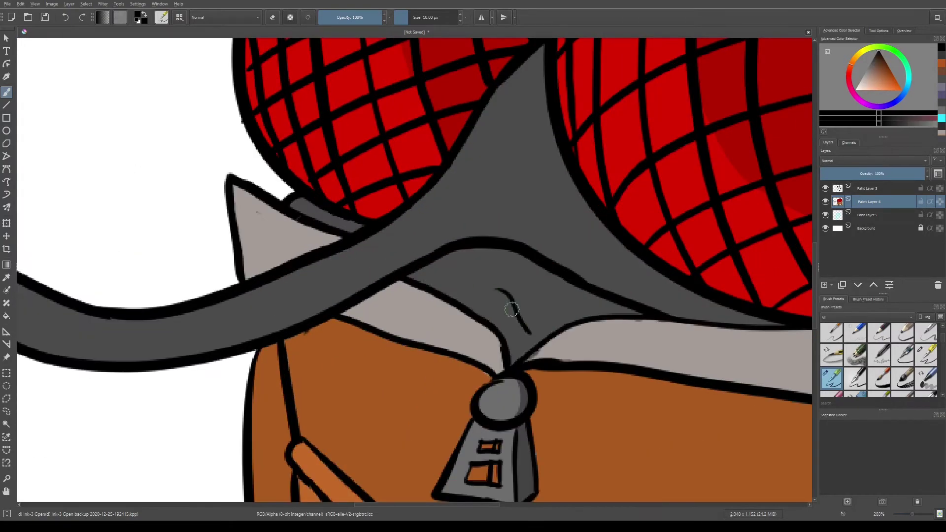
pyautogui.scroll(-5, 503, 314)
pyautogui.scroll(4, 504, 315)
pyautogui.moveTo(461, 268); pyautogui.dragTo(515, 356)
pyautogui.scroll(-4, 456, 233)
pyautogui.scroll(4, 151, 251)
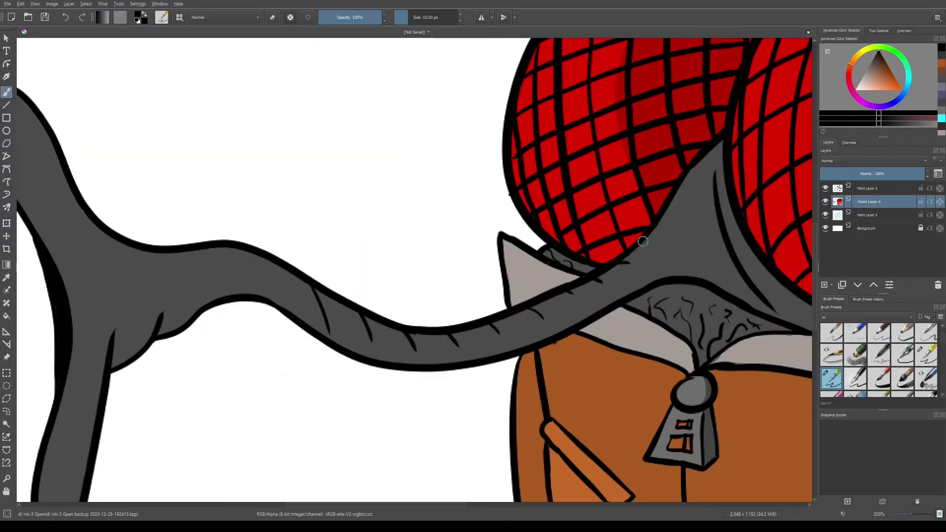
pyautogui.scroll(-4, 109, 235)
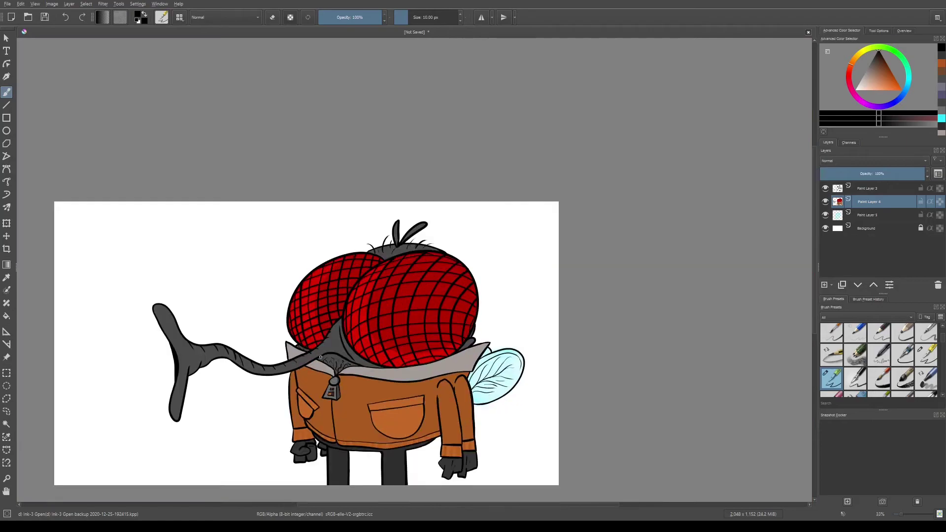
# - Fill the background layer with dark purple and refill it with a brighter purple
pyautogui.scroll(2, 383, 424)
pyautogui.scroll(-1, 629, 348)
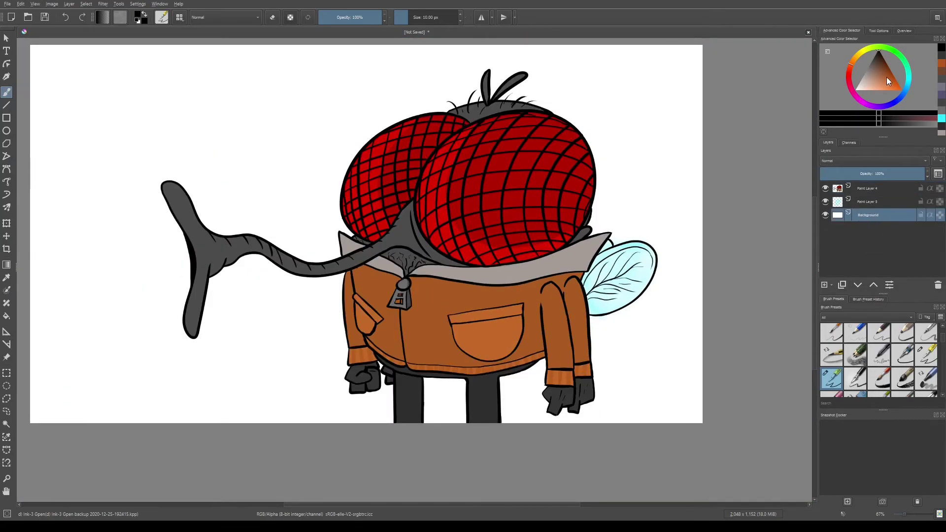
pyautogui.click(885, 64)
pyautogui.click(6, 316)
pyautogui.click(81, 328)
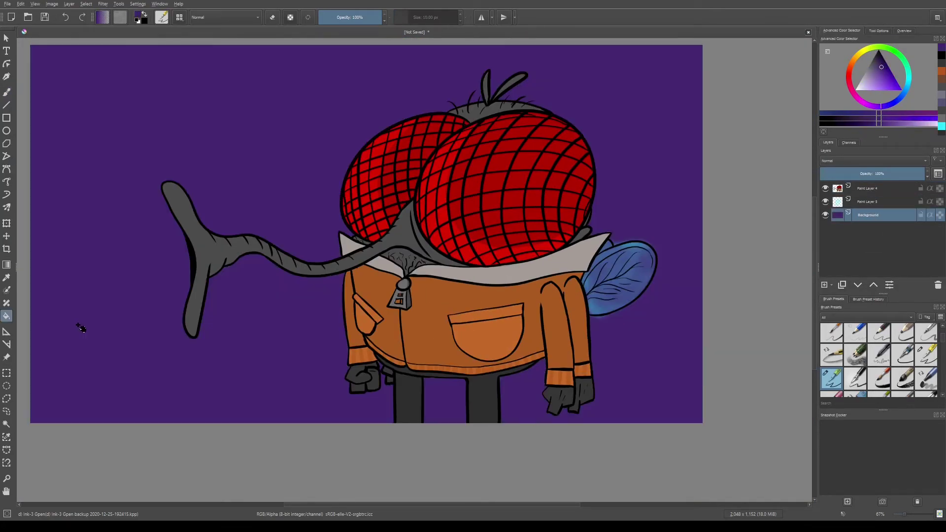
pyautogui.click(6, 316)
pyautogui.click(99, 306)
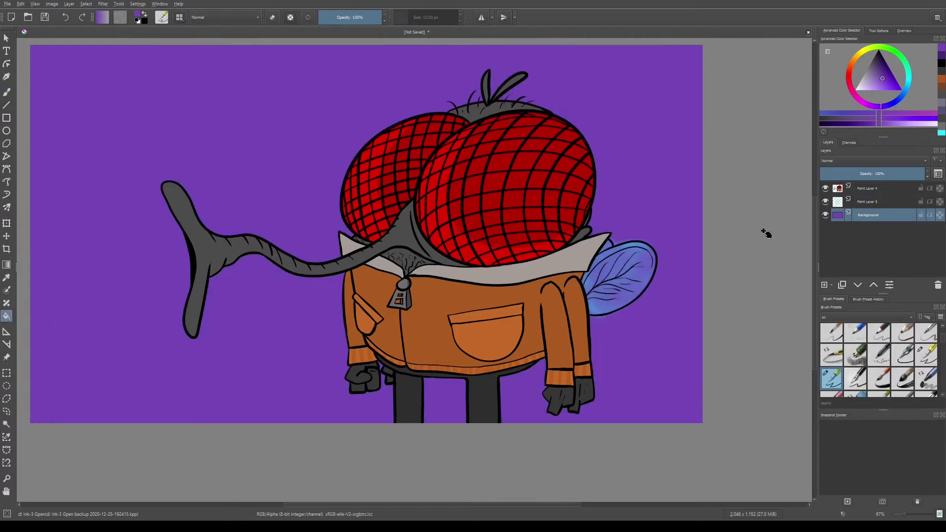
# - On the wing's layer, lighten the wing with white using Airbrush Soft
pyautogui.click(874, 202)
pyautogui.click(886, 340)
pyautogui.scroll(6, 652, 301)
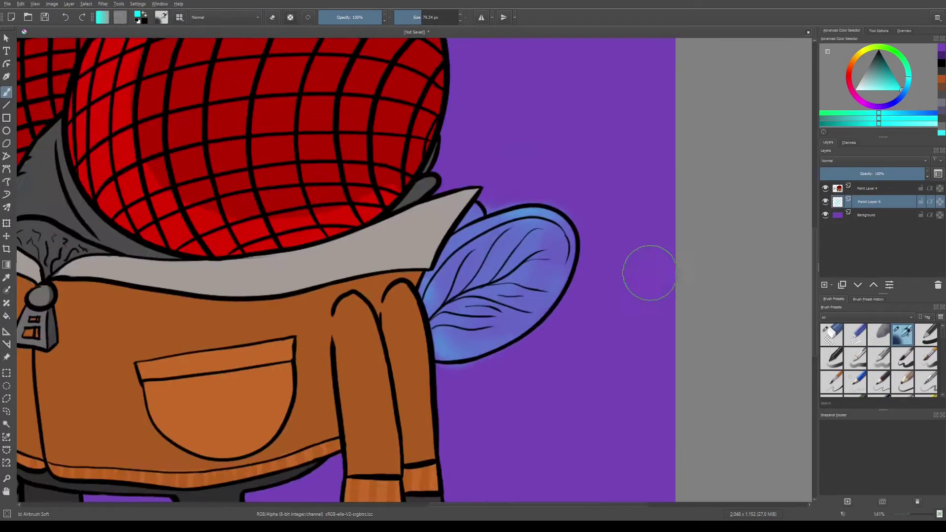
pyautogui.press('b')
pyautogui.press('d')
pyautogui.press('x')
pyautogui.moveTo(458, 360)
pyautogui.mouseDown()
pyautogui.moveTo(491, 334)
pyautogui.moveTo(374, 296)
pyautogui.moveTo(518, 247)
pyautogui.moveTo(384, 261)
pyautogui.moveTo(394, 207)
pyautogui.mouseUp()
pyautogui.scroll(-2, 409, 374)
pyautogui.scroll(-4, 559, 237)
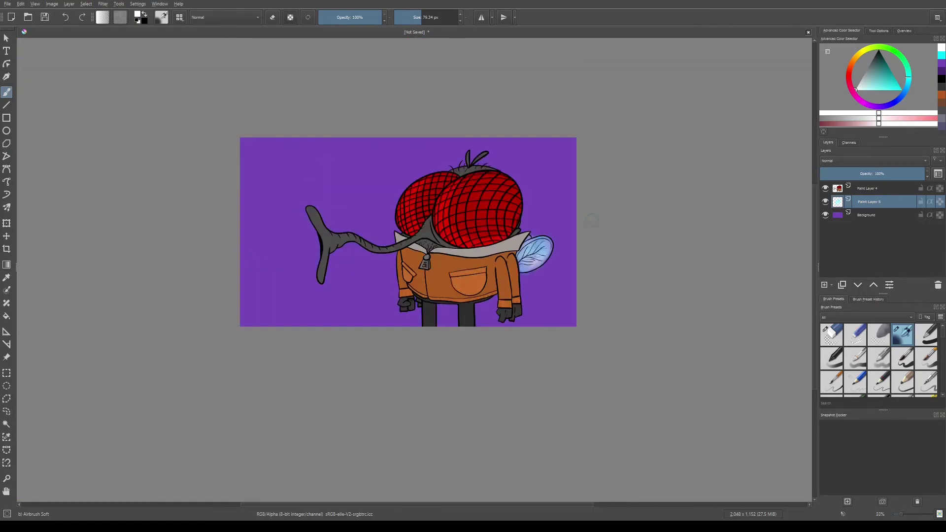